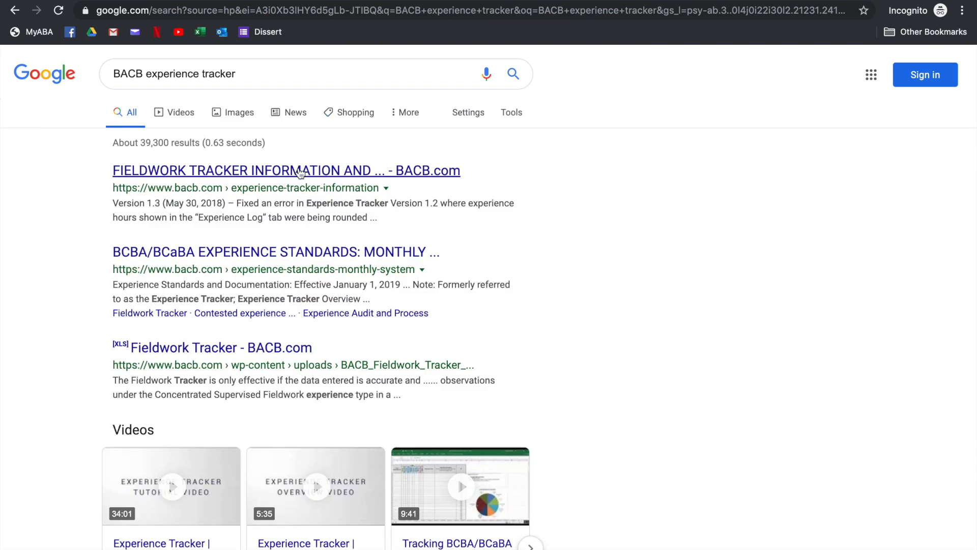
- Open the BACB Fieldwork Tracker Information page and highlight its Step 1–4 Excel Online instructions
{"action": "left_click", "coordinate": [275, 173]}
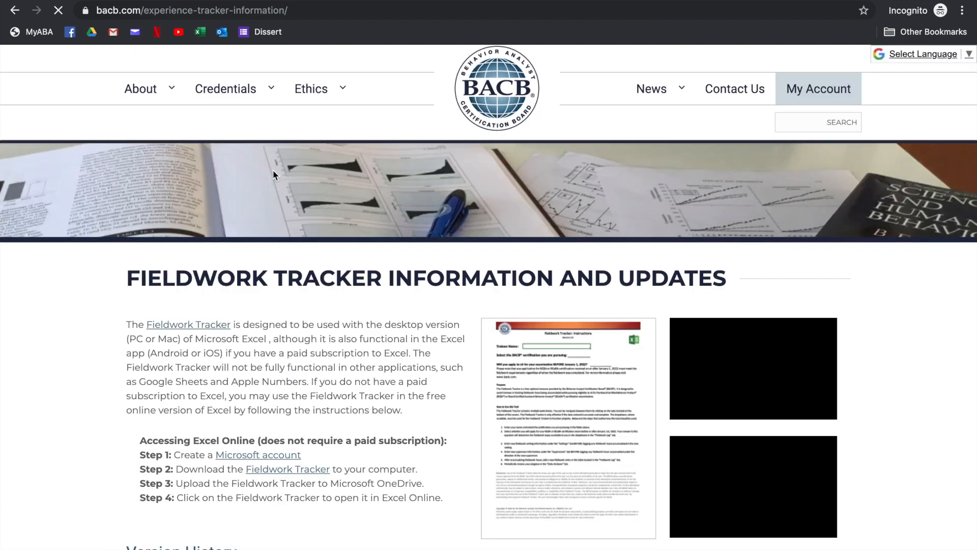
{"action": "scroll", "coordinate": [406, 398], "scroll_direction": "down", "scroll_amount": 2}
{"action": "left_click_drag", "start_coordinate": [141, 393], "coordinate": [428, 450]}
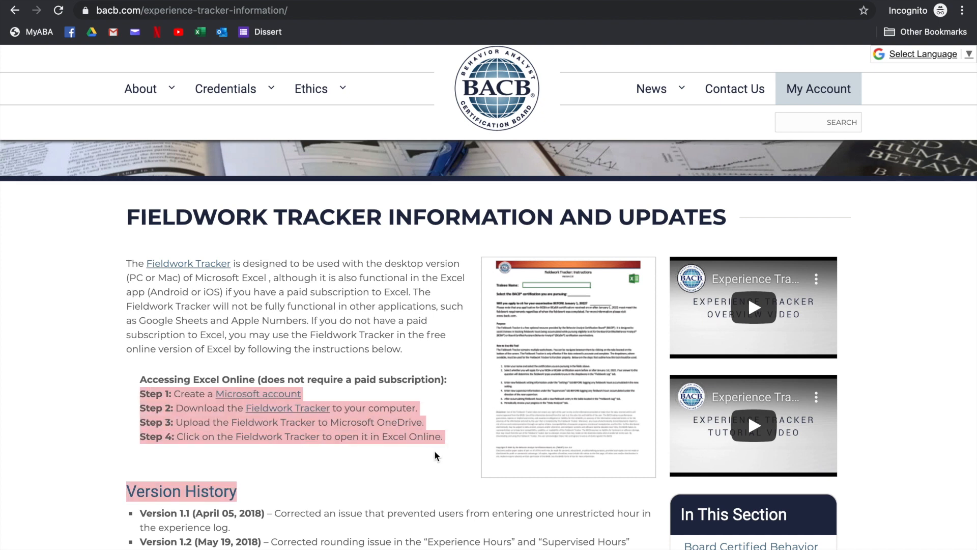
{"action": "left_click", "coordinate": [363, 455]}
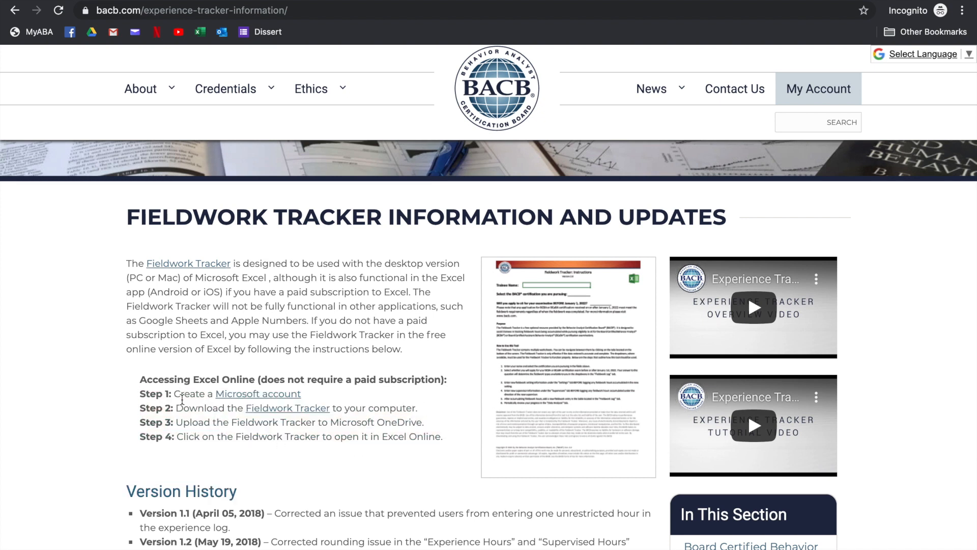
{"action": "left_click_drag", "start_coordinate": [173, 394], "coordinate": [300, 393]}
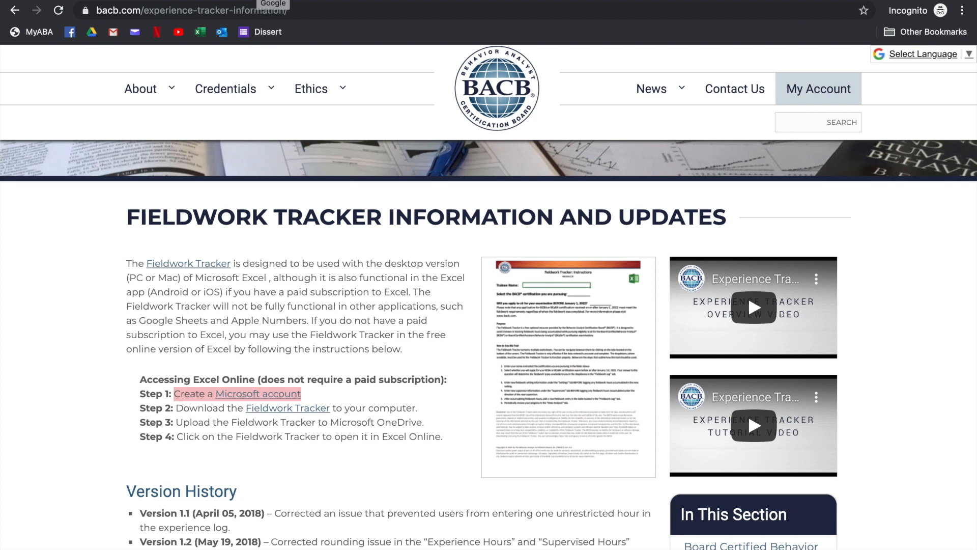
{"action": "left_click", "coordinate": [274, 5]}
- Search for onedrive and sign in to OneDrive with the account e-mail and password
{"action": "left_click", "coordinate": [263, 15]}
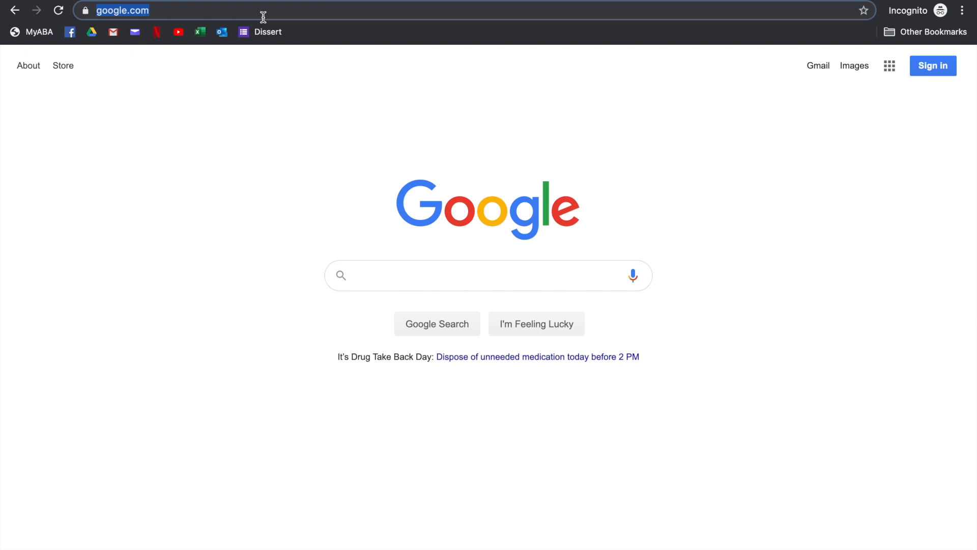
{"action": "type", "text": "onedrive"}
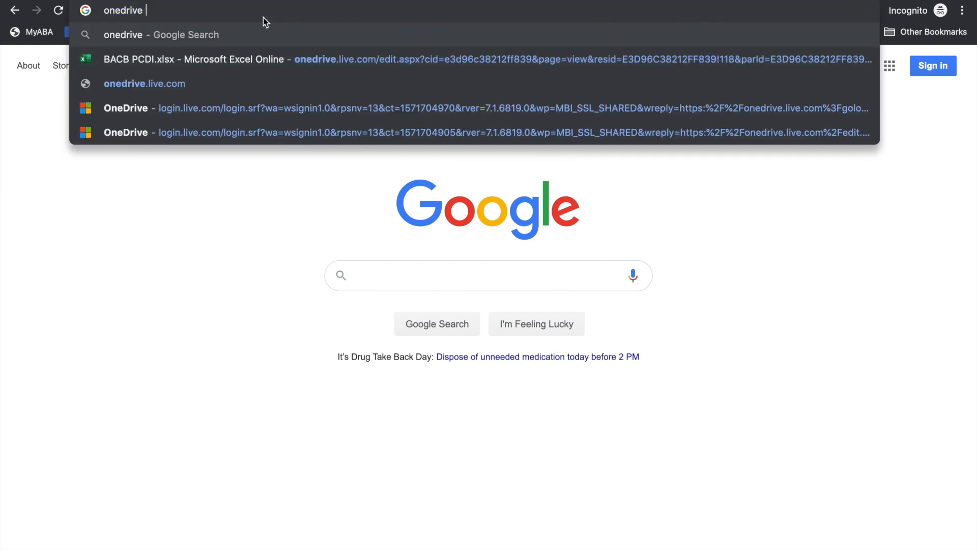
{"action": "key", "text": "Return"}
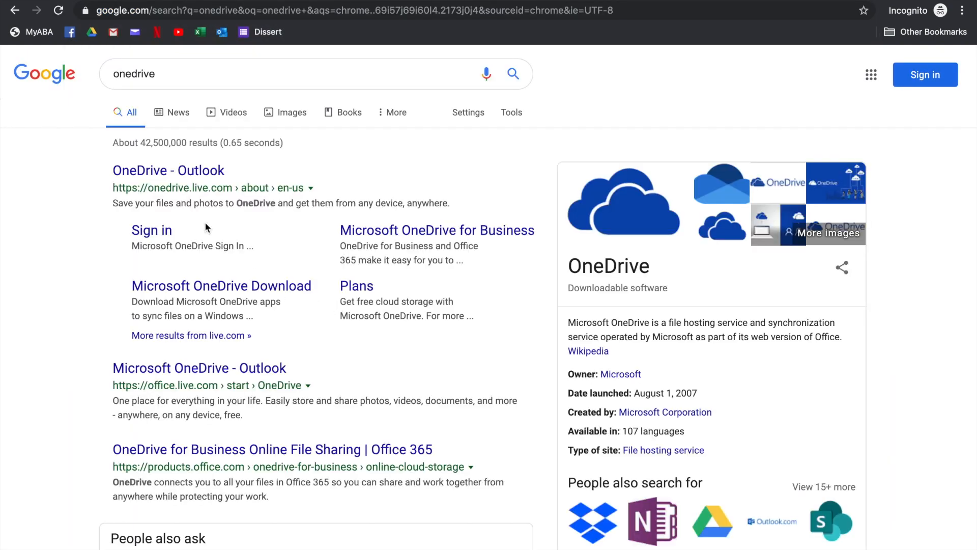
{"action": "left_click", "coordinate": [155, 235]}
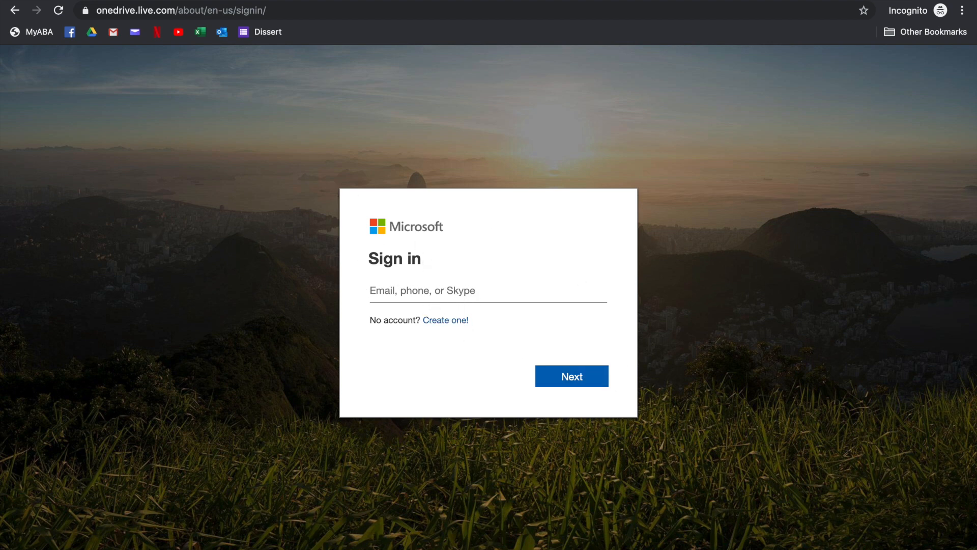
{"action": "type", "text": "brittne"}
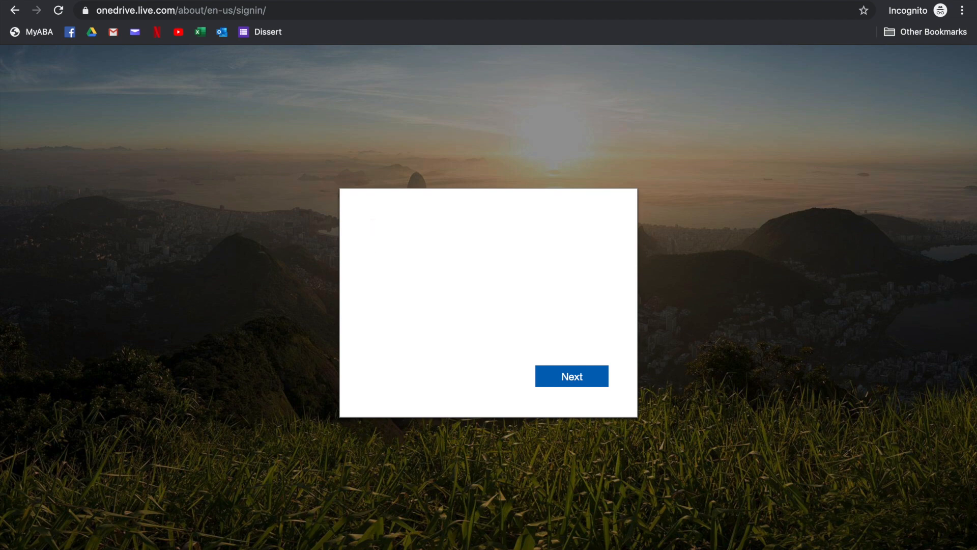
{"action": "key", "text": "Return"}
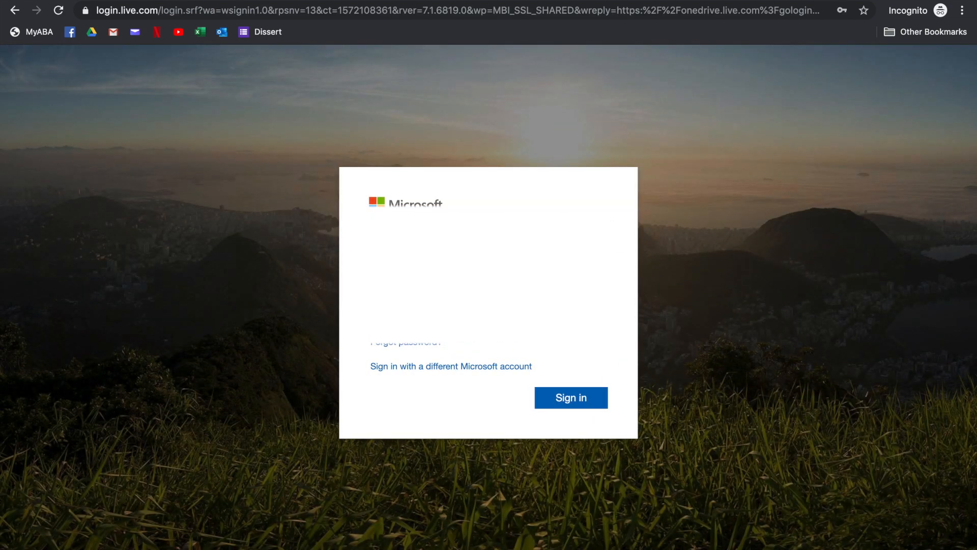
{"action": "key", "text": "Return"}
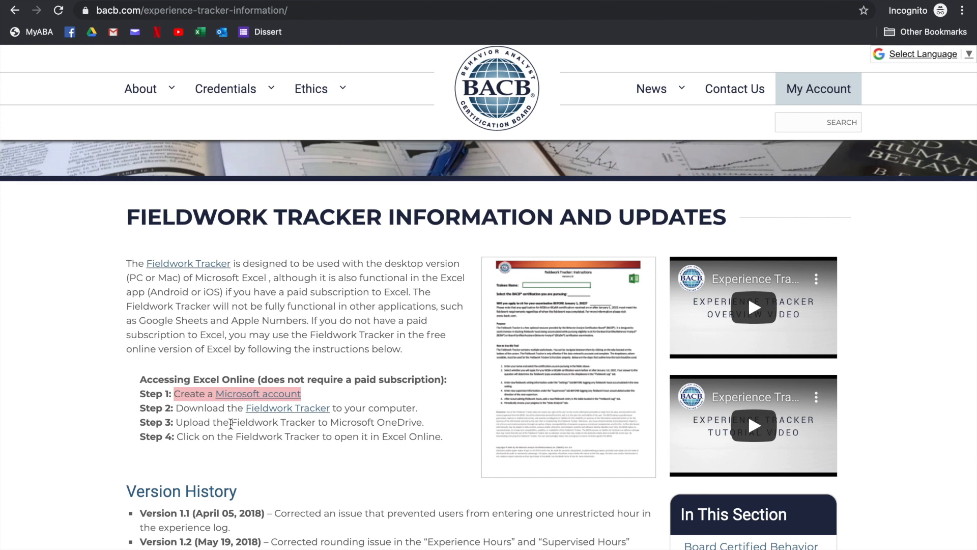
- Download the Fieldwork Tracker, upload it to OneDrive Files, and open BACB_Fieldwork_Tracker_v2.1 (1)
{"action": "left_click", "coordinate": [303, 413]}
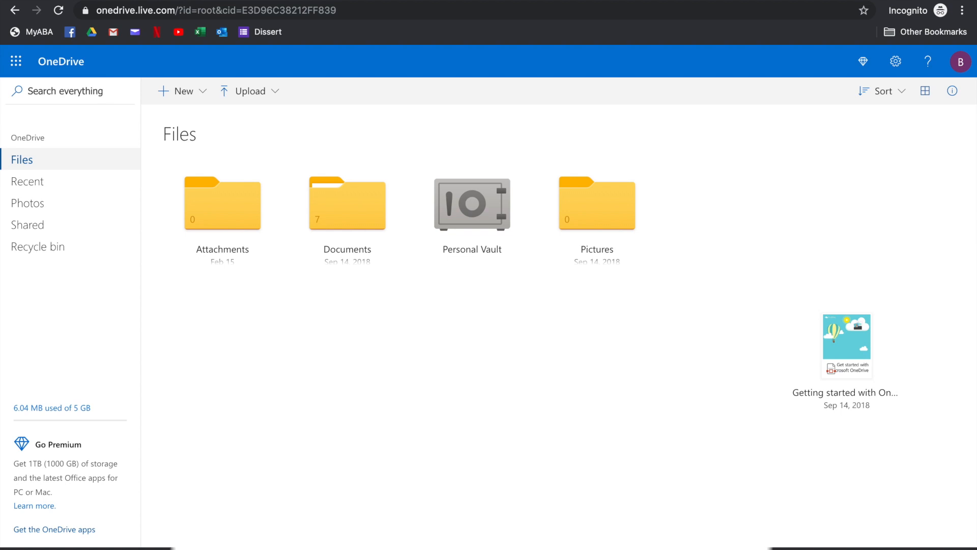
{"action": "left_click_drag", "start_coordinate": [156, 547], "coordinate": [738, 247]}
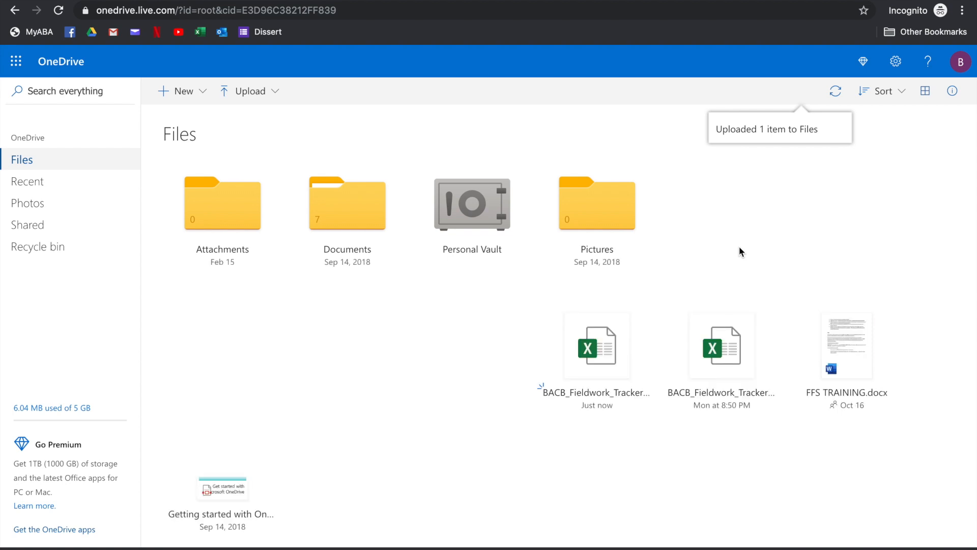
{"action": "left_click", "coordinate": [588, 392]}
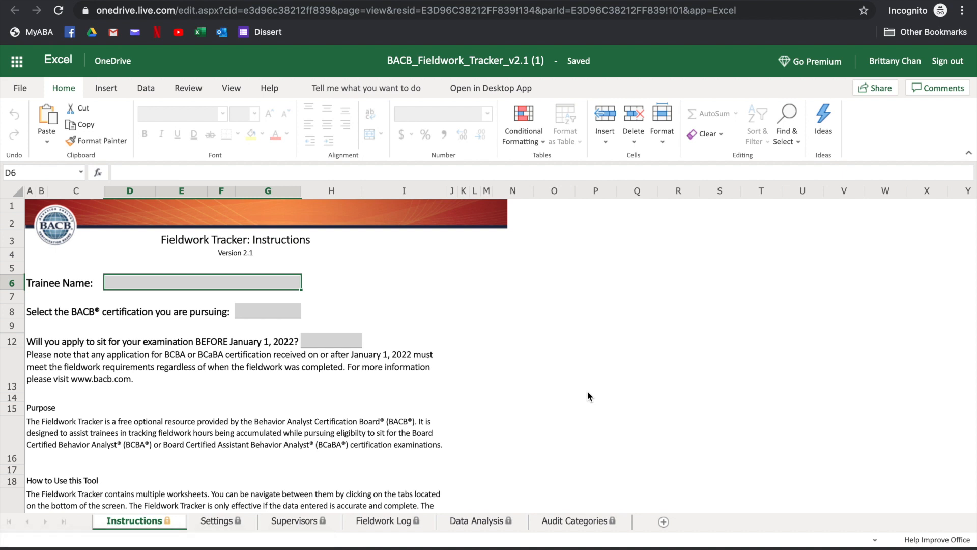
- Enter the trainee's name in cell D6
{"action": "left_click", "coordinate": [157, 281]}
{"action": "type", "text": "Brittany"}
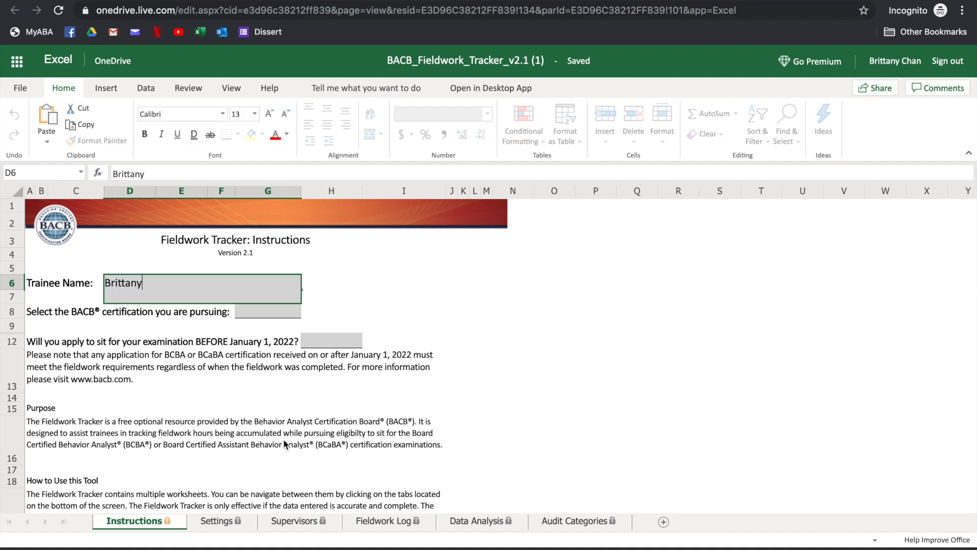
{"action": "left_click", "coordinate": [288, 448]}
{"action": "scroll", "coordinate": [288, 448], "scroll_direction": "down", "scroll_amount": 1}
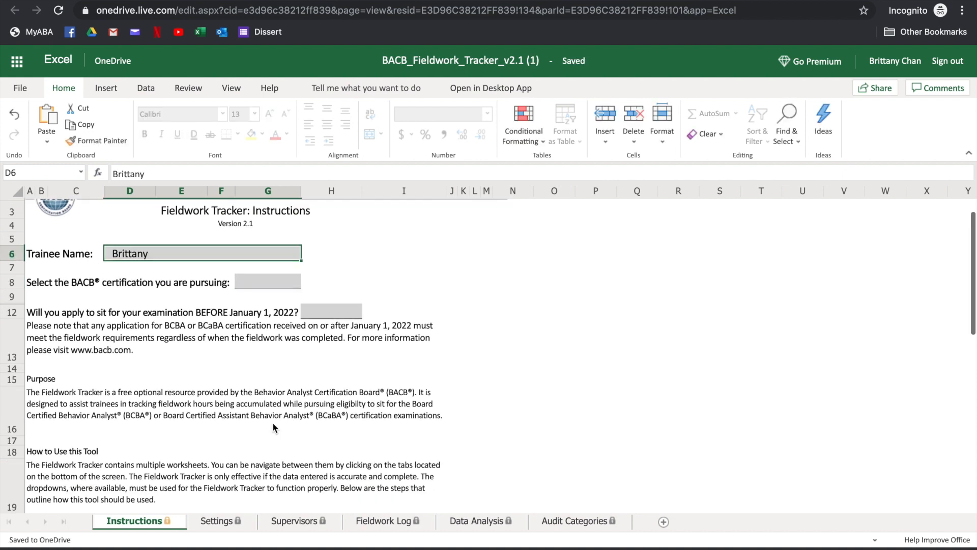
- Choose BCBA as the certification in G8 and answer Yes in H12 to applying before 2022
{"action": "left_click", "coordinate": [269, 284]}
{"action": "left_click", "coordinate": [305, 284]}
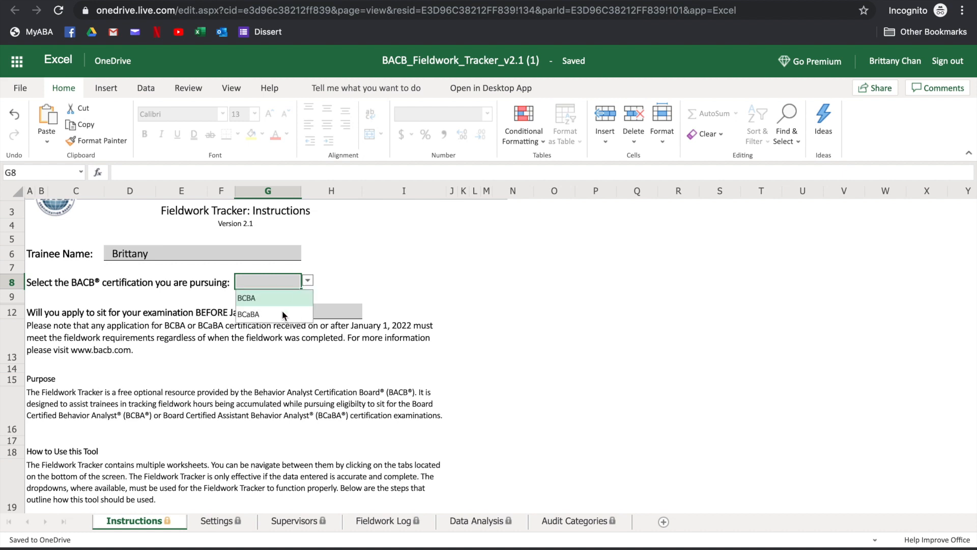
{"action": "left_click", "coordinate": [285, 299]}
{"action": "left_click", "coordinate": [331, 312]}
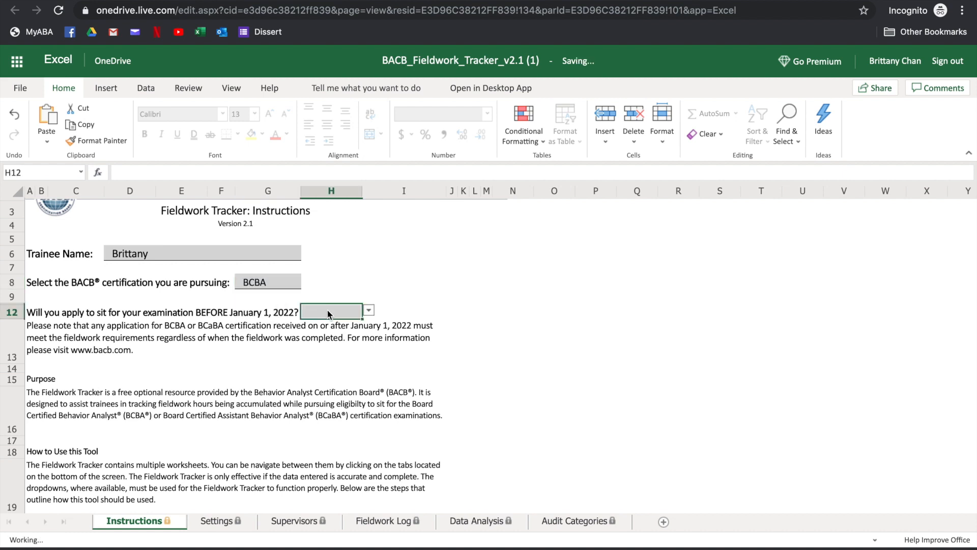
{"action": "left_click", "coordinate": [370, 309]}
{"action": "left_click", "coordinate": [348, 331]}
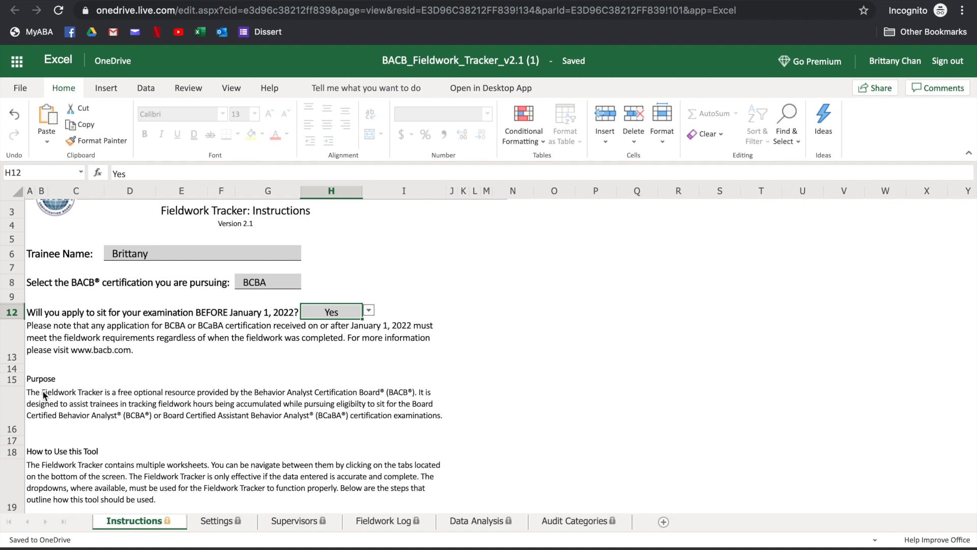
- Review the remaining instructions and go to the Settings sheet
{"action": "scroll", "coordinate": [226, 397], "scroll_direction": "down", "scroll_amount": 3}
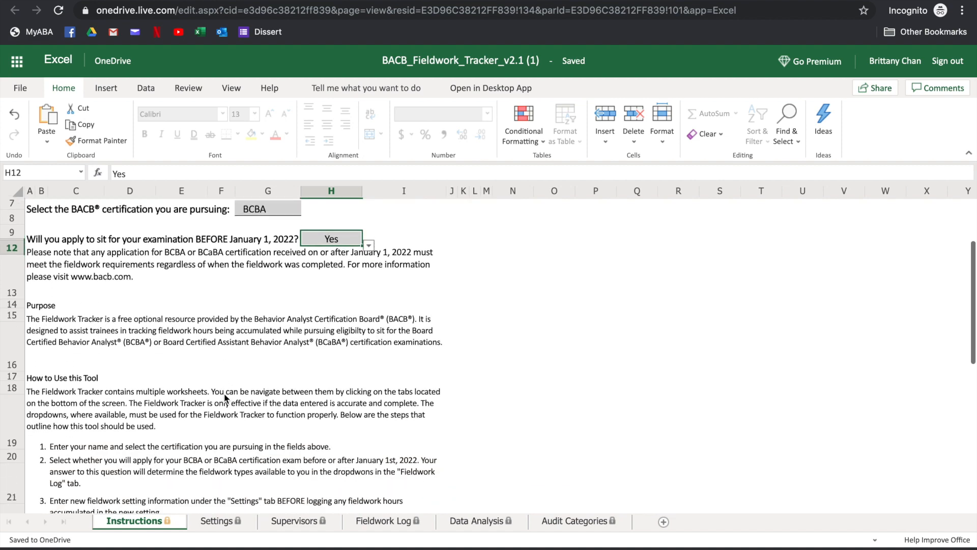
{"action": "scroll", "coordinate": [117, 395], "scroll_direction": "down", "scroll_amount": 3}
{"action": "scroll", "coordinate": [116, 392], "scroll_direction": "down", "scroll_amount": 5}
{"action": "scroll", "coordinate": [116, 392], "scroll_direction": "up", "scroll_amount": 5}
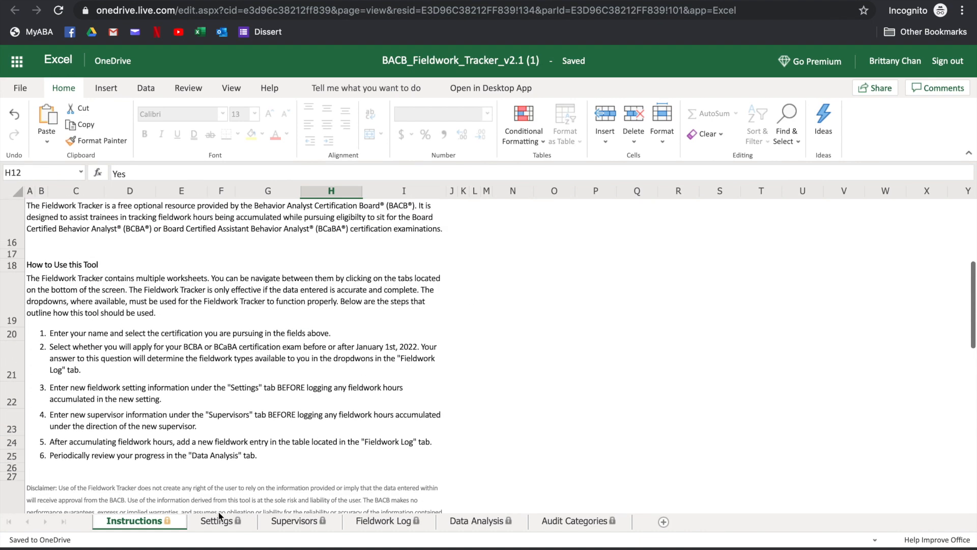
{"action": "scroll", "coordinate": [255, 336], "scroll_direction": "up", "scroll_amount": 5}
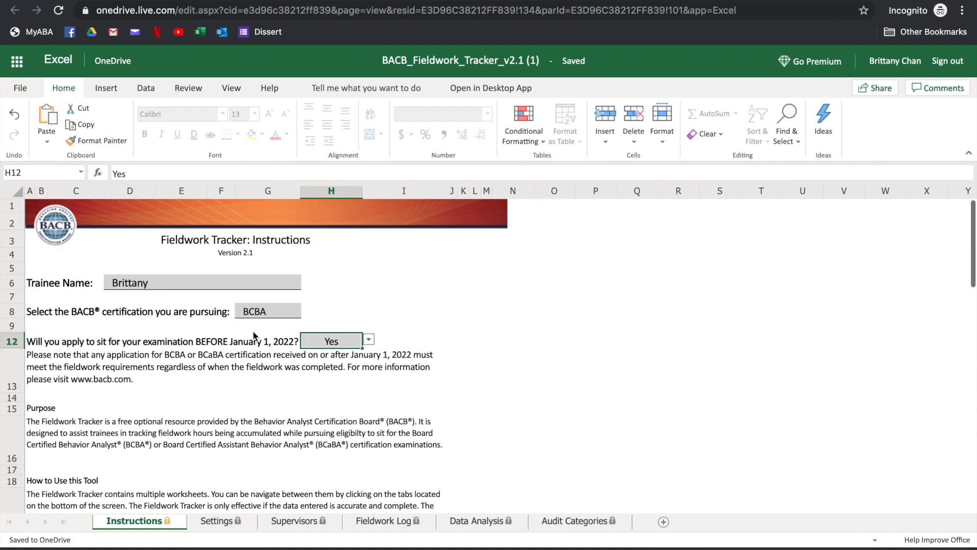
{"action": "left_click", "coordinate": [224, 520]}
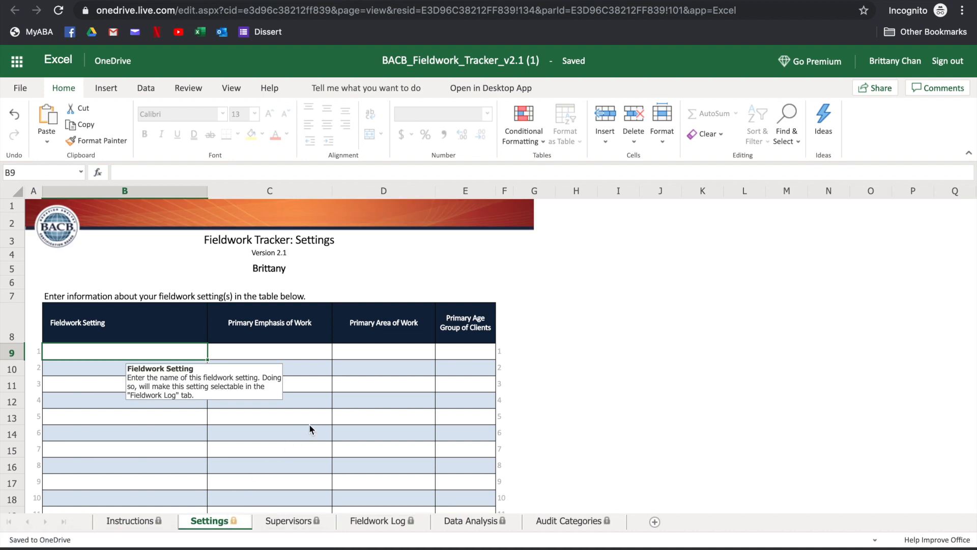
- Replace the example text in B9 with Work/School as the first fieldwork setting
{"action": "type", "text": "Where you are fg"}
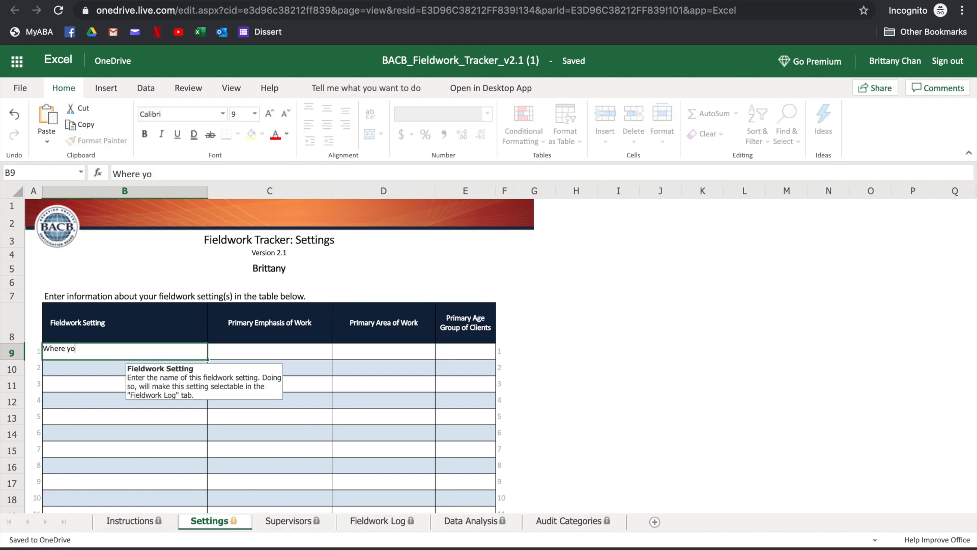
{"action": "key", "text": "BackSpace"}
{"action": "key", "text": "BackSpace"}
{"action": "type", "text": "getting hours"}
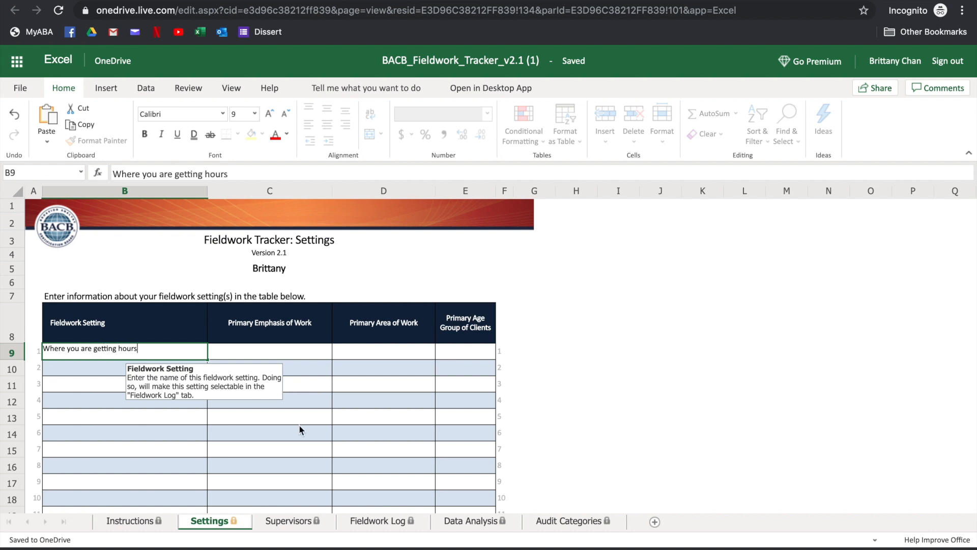
{"action": "triple_click", "coordinate": [164, 352]}
{"action": "key", "text": "BackSpace"}
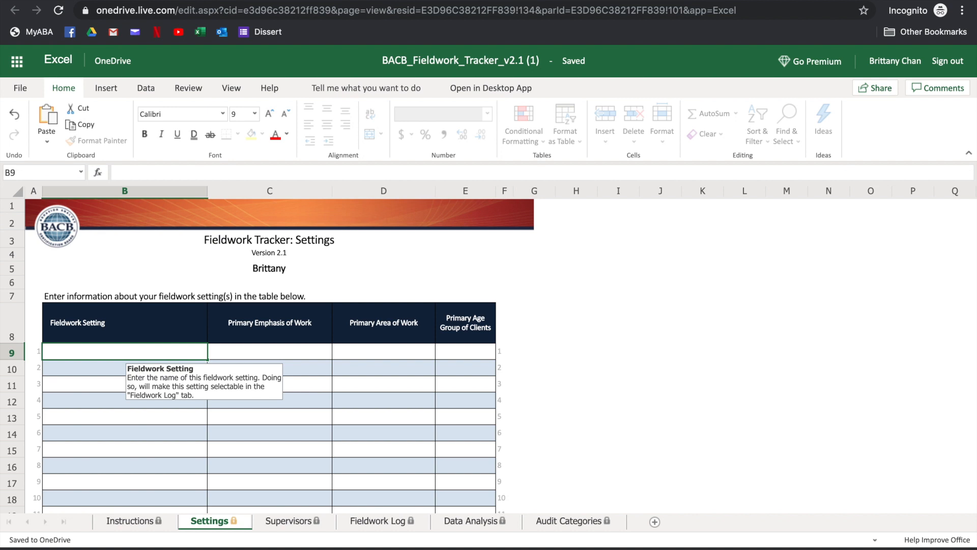
{"action": "type", "text": "Work/School;"}
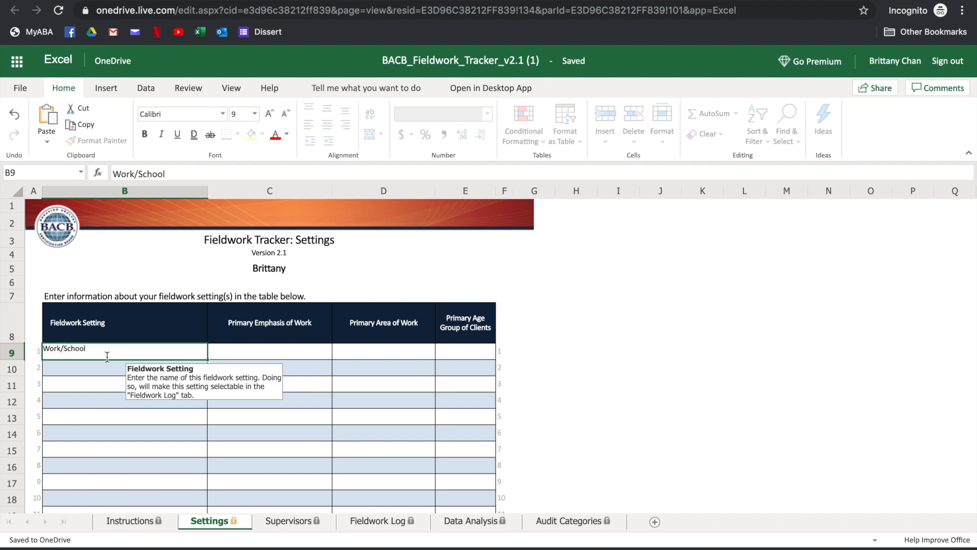
{"action": "left_click", "coordinate": [251, 355]}
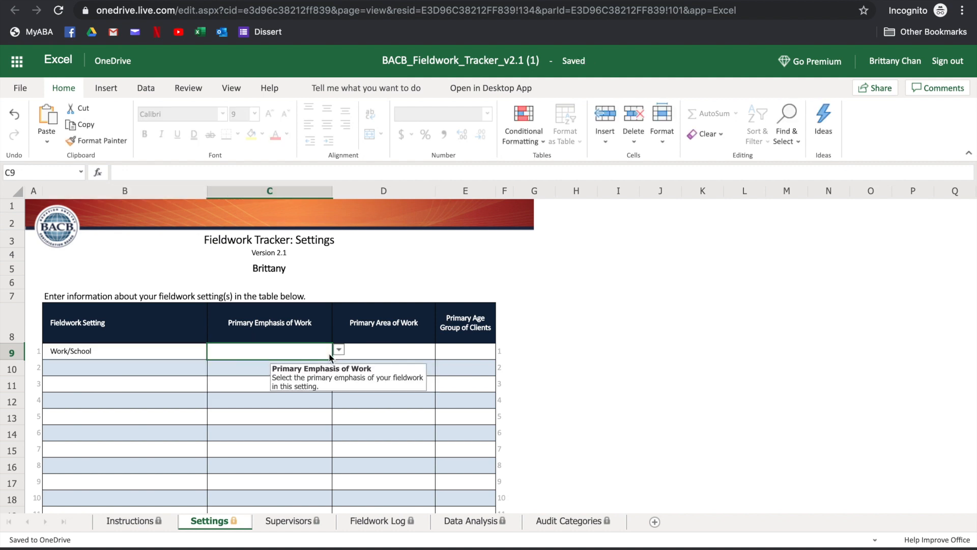
- Set the first setting's emphasis, area and age group to Behavior Analysis, Autism and Adults
{"action": "left_click", "coordinate": [338, 351]}
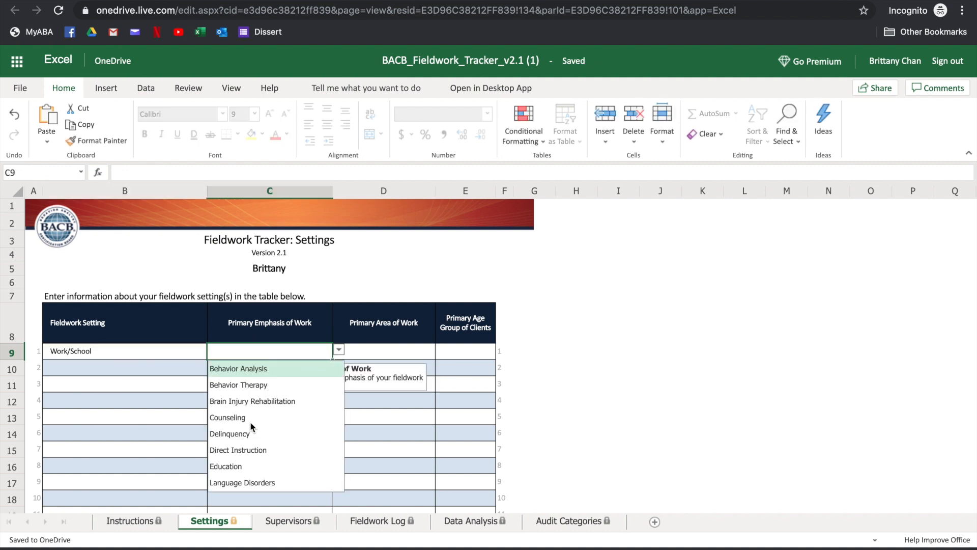
{"action": "left_click", "coordinate": [265, 368]}
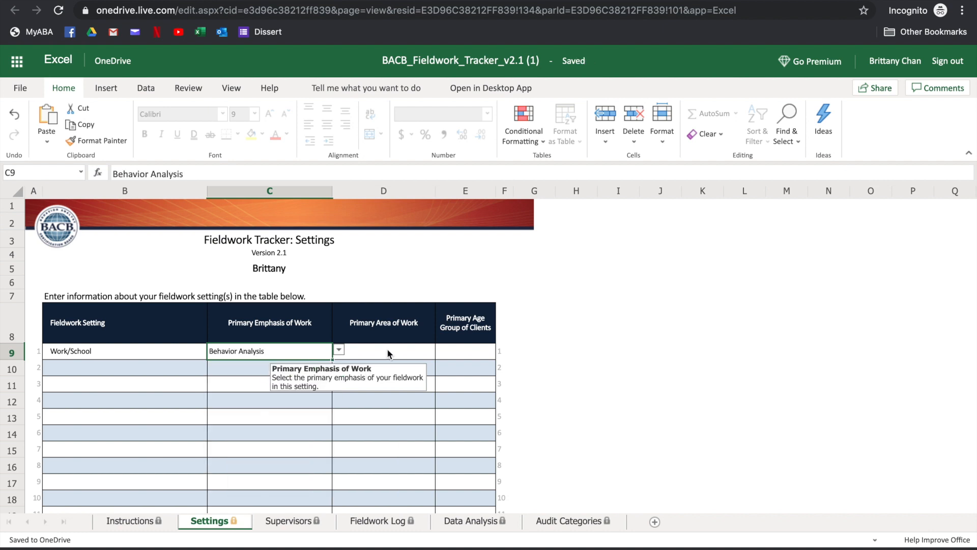
{"action": "left_click", "coordinate": [401, 349]}
{"action": "left_click", "coordinate": [442, 350]}
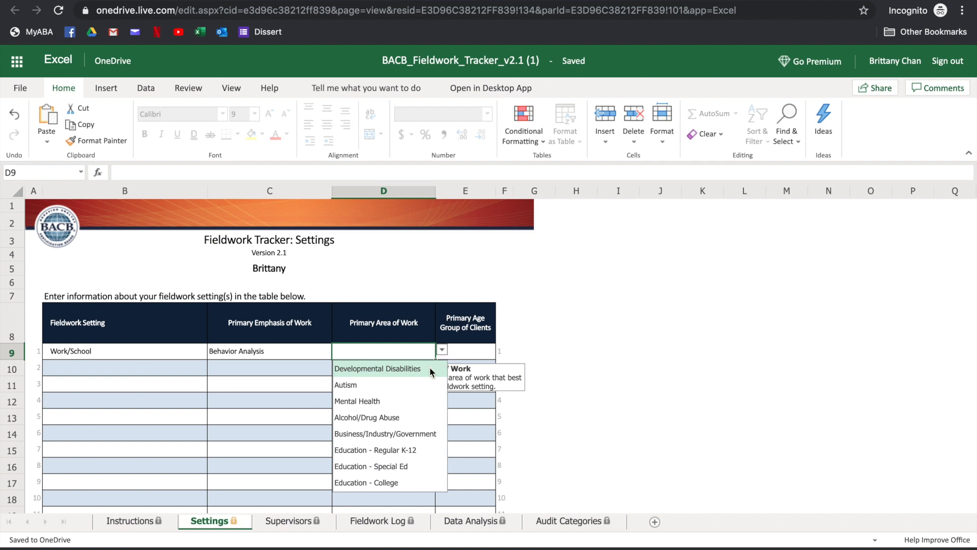
{"action": "left_click", "coordinate": [346, 386]}
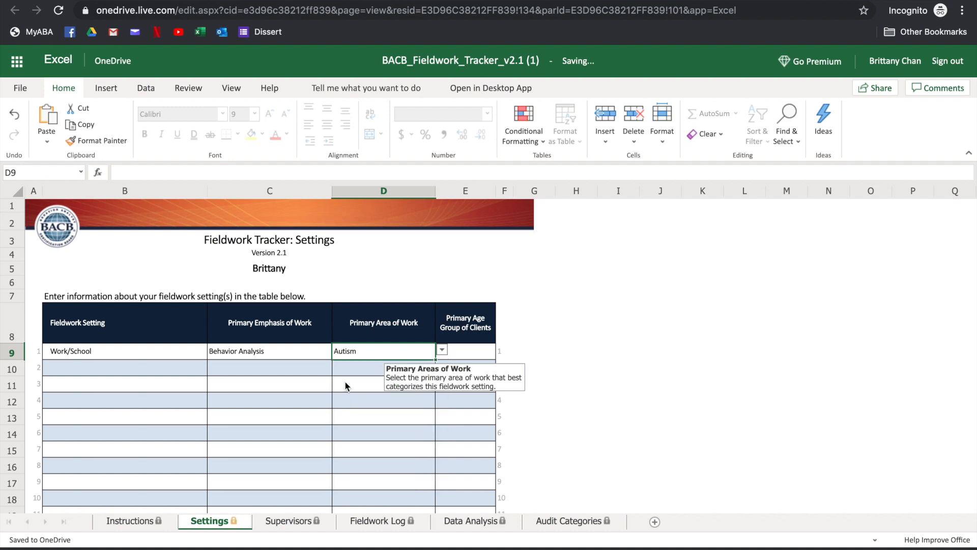
{"action": "left_click", "coordinate": [481, 350]}
{"action": "left_click", "coordinate": [503, 350]}
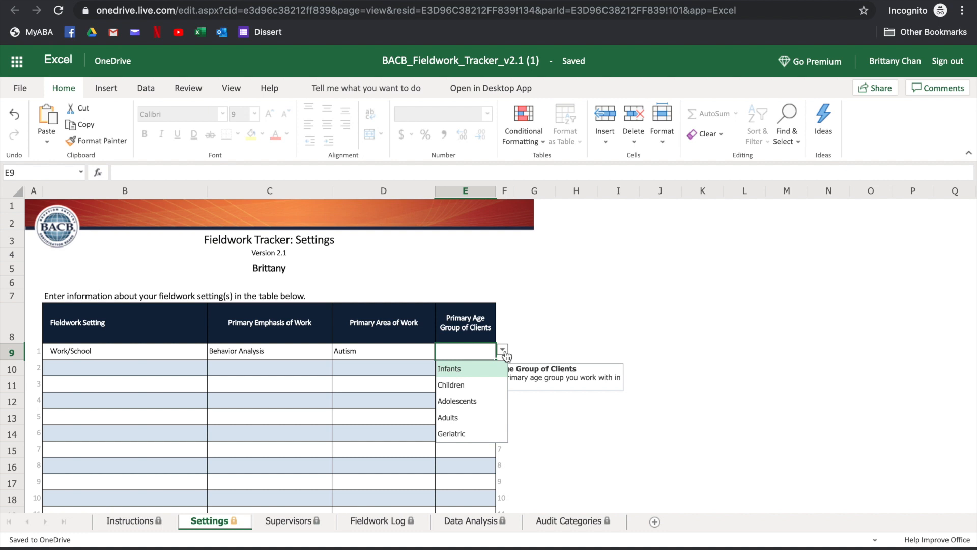
{"action": "left_click", "coordinate": [460, 418]}
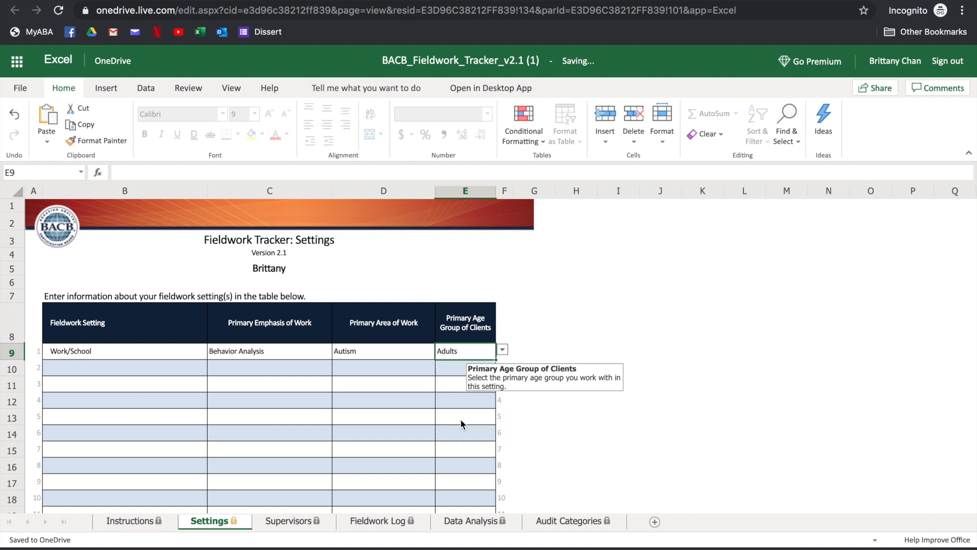
- Name the second fieldwork setting In Home Therapy Company in B10
{"action": "left_click", "coordinate": [77, 368]}
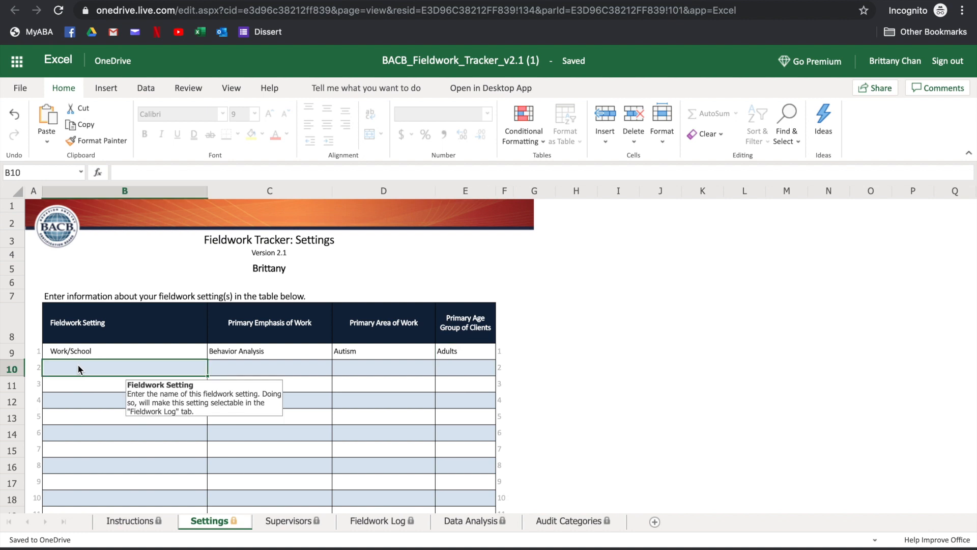
{"action": "type", "text": "In"}
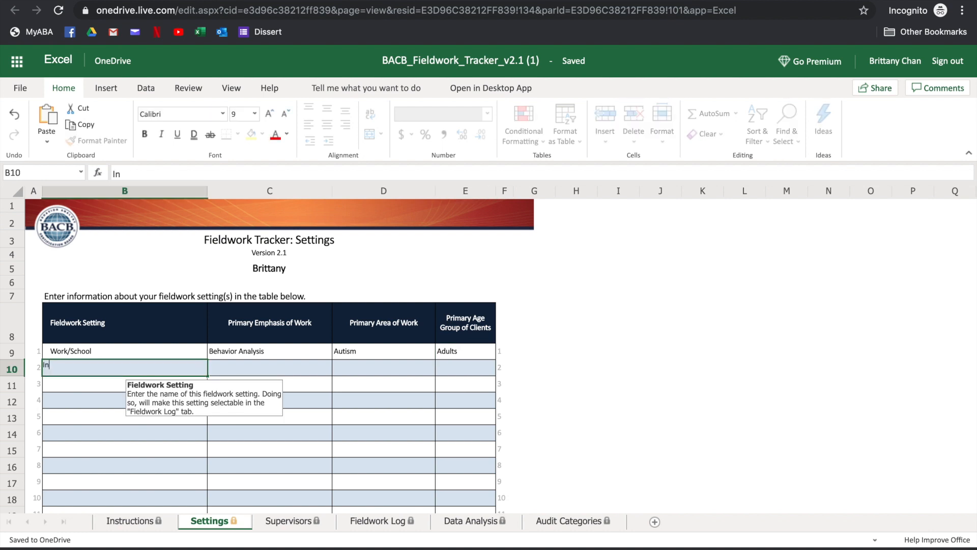
{"action": "type", "text": " Home The"}
{"action": "key", "text": "BackSpace"}
{"action": "key", "text": "BackSpace"}
{"action": "key", "text": "BackSpace"}
{"action": "key", "text": "BackSpace"}
{"action": "key", "text": "BackSpace"}
{"action": "key", "text": "BackSpace"}
{"action": "key", "text": "BackSpace"}
{"action": "key", "text": "BackSpace"}
{"action": "key", "text": "BackSpace"}
{"action": "type", "text": "Home Therapy "}
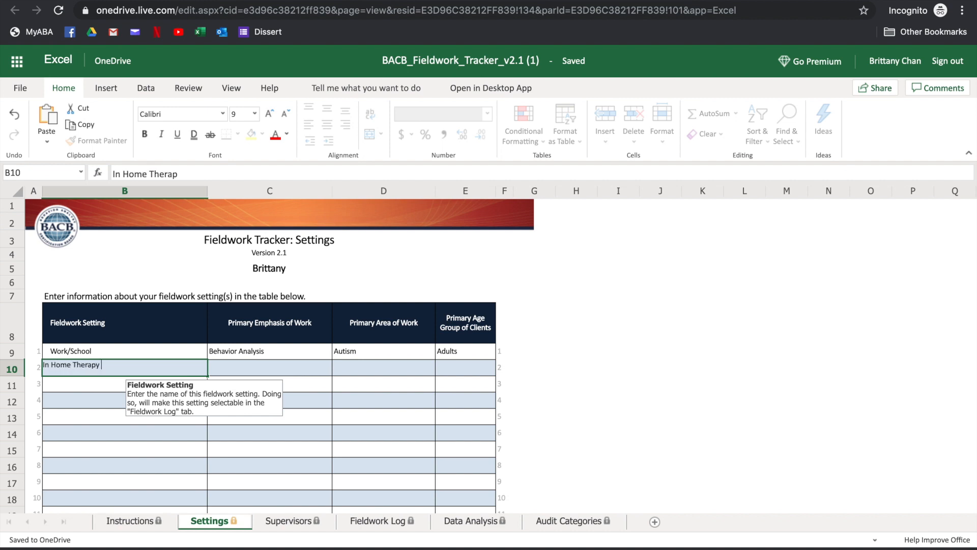
{"action": "type", "text": "Company"}
{"action": "left_click", "coordinate": [242, 372]}
- Set the second setting to Behavior Analysis, Autism and Children, then open the Supervisors sheet
{"action": "left_click", "coordinate": [339, 366]}
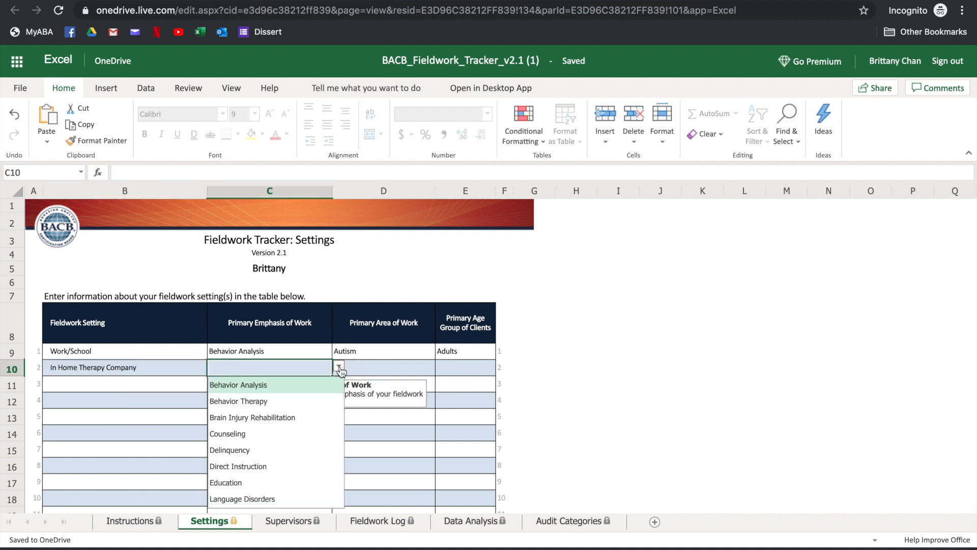
{"action": "left_click", "coordinate": [286, 387]}
{"action": "left_click", "coordinate": [395, 370]}
{"action": "left_click", "coordinate": [442, 366]}
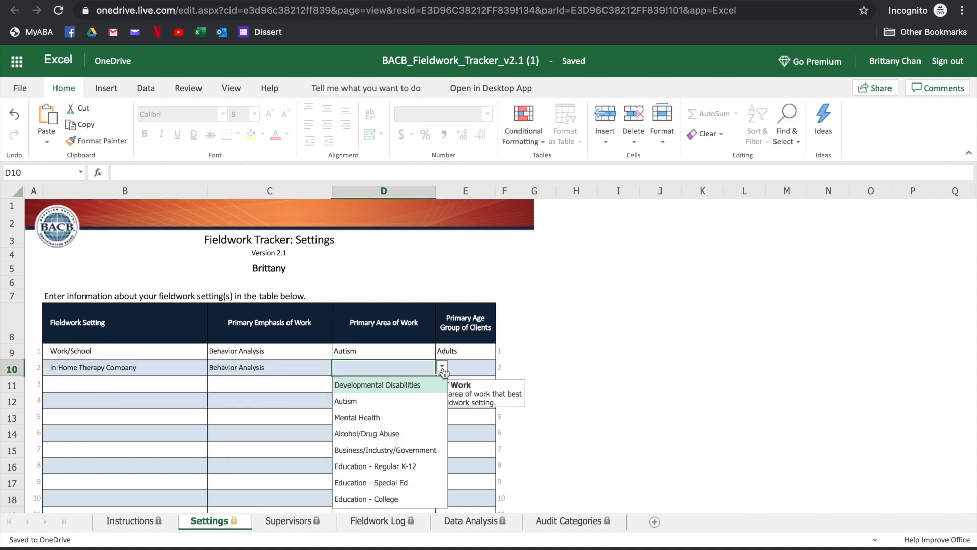
{"action": "left_click", "coordinate": [402, 399]}
{"action": "left_click", "coordinate": [473, 368]}
{"action": "left_click", "coordinate": [501, 366]}
{"action": "left_click", "coordinate": [467, 401]}
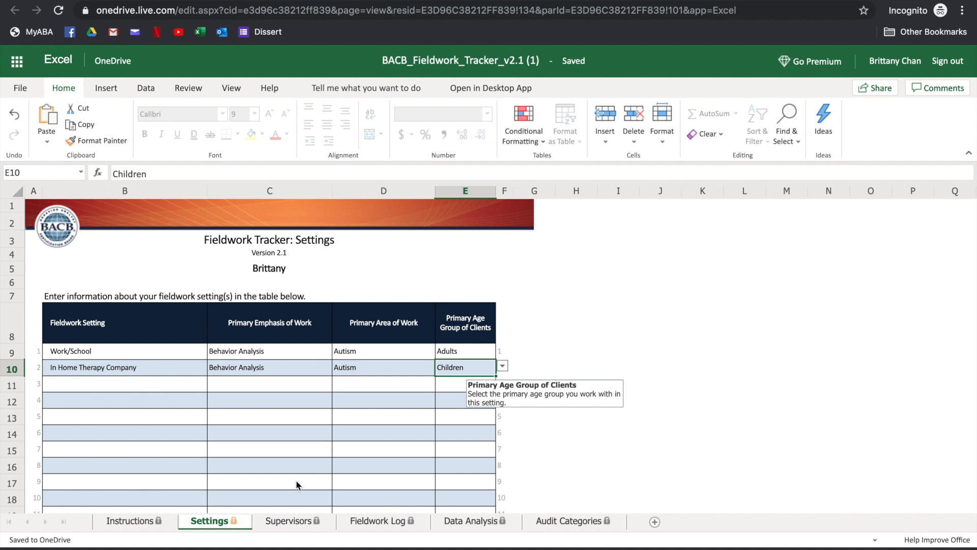
{"action": "left_click", "coordinate": [292, 519]}
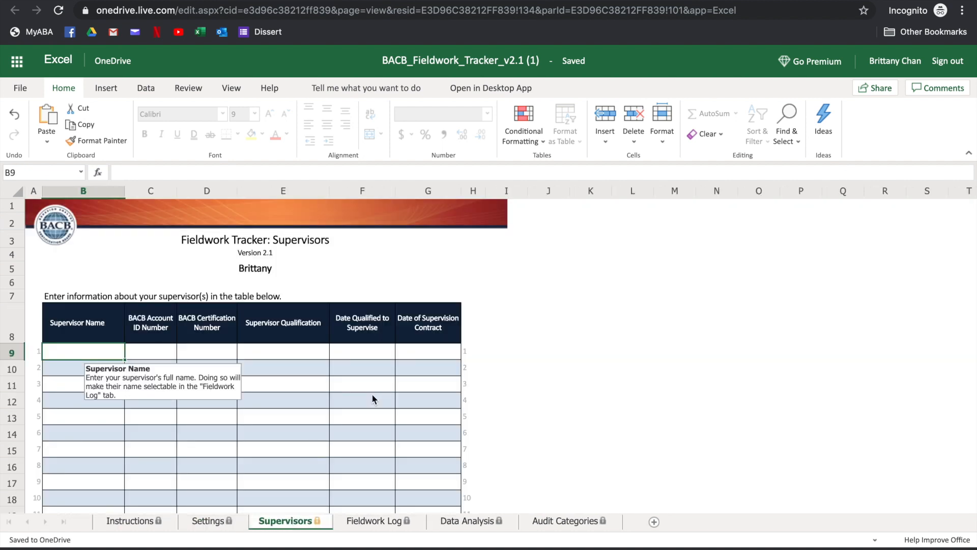
- Enter 'Supervisor Name' in B9 and ASK as the account ID, then open a new browser tab
{"action": "type", "text": "Supervisor "}
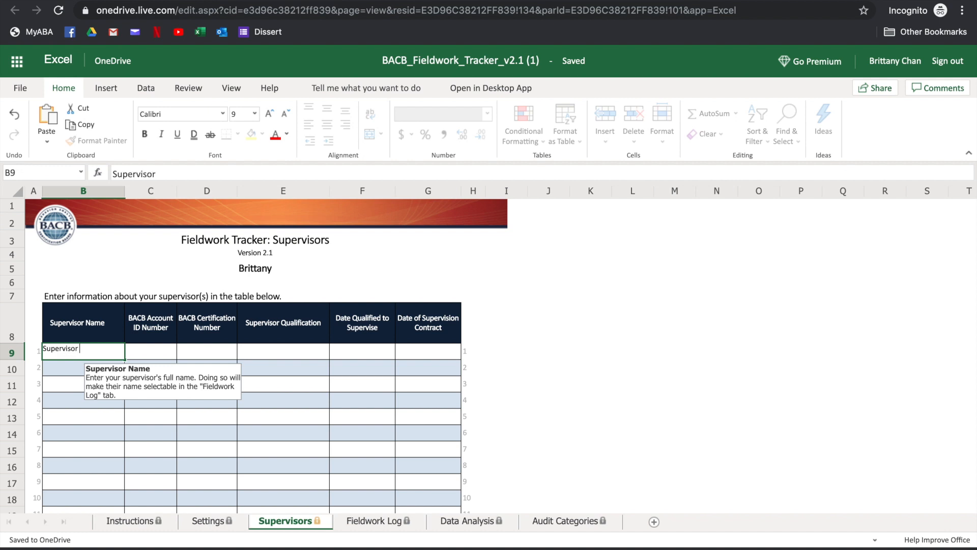
{"action": "type", "text": "Name"}
{"action": "key", "text": "Tab"}
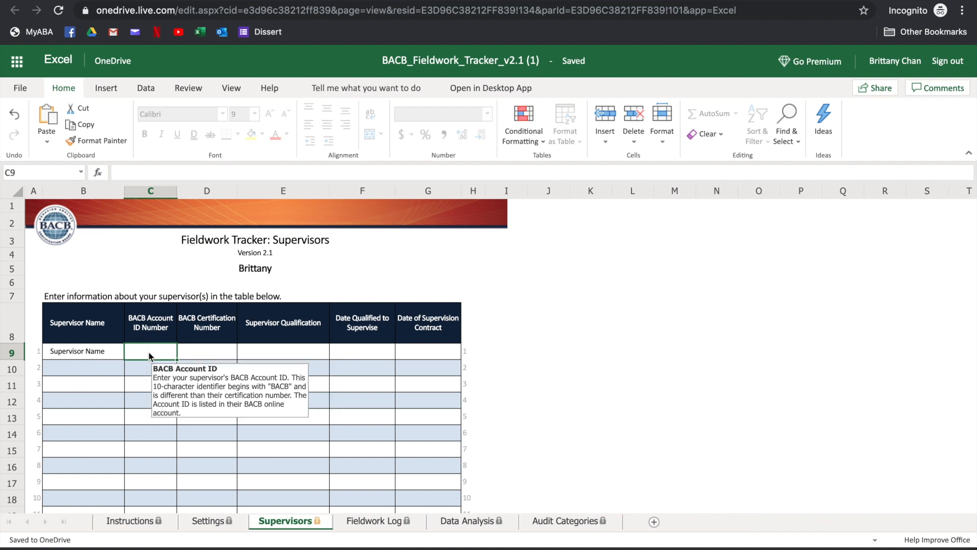
{"action": "type", "text": "ASK"}
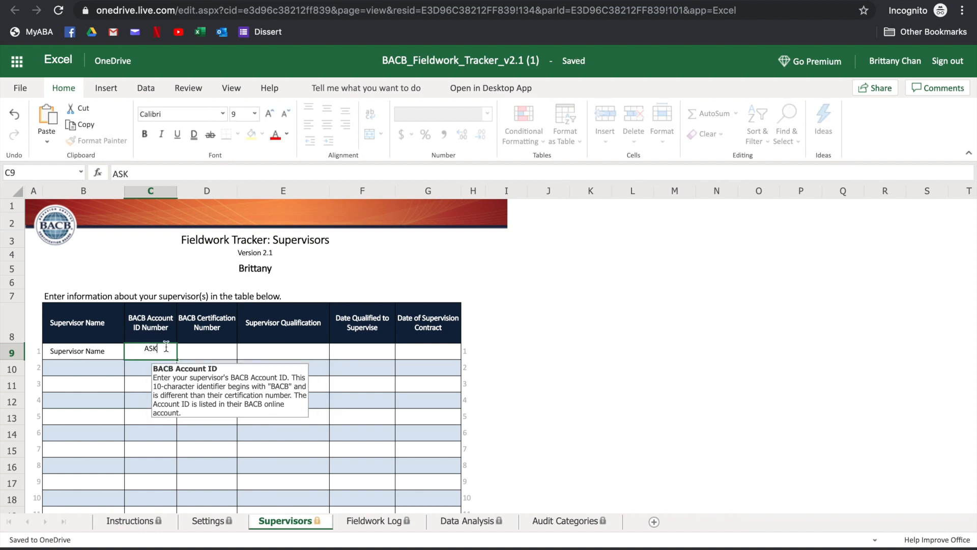
{"action": "left_click", "coordinate": [201, 349]}
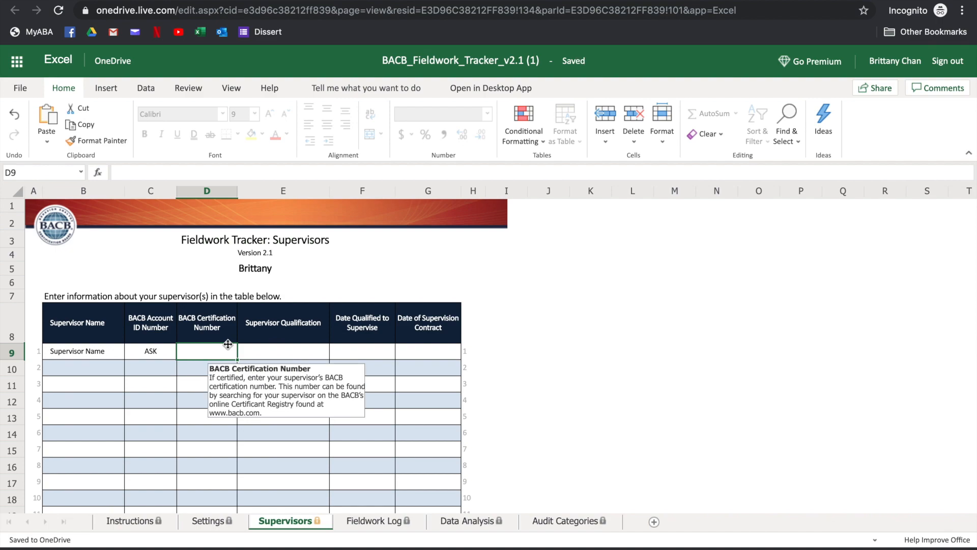
{"action": "key", "text": "super+t"}
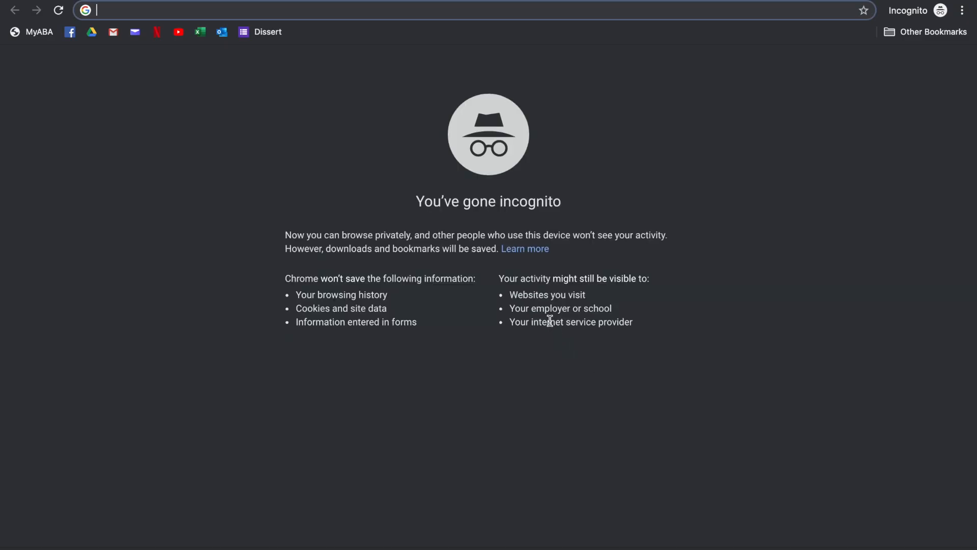
- Search Google for 'BACB Registry' and open the BCBA/BCaBA Registry result
{"action": "type", "text": "BACB Regi"}
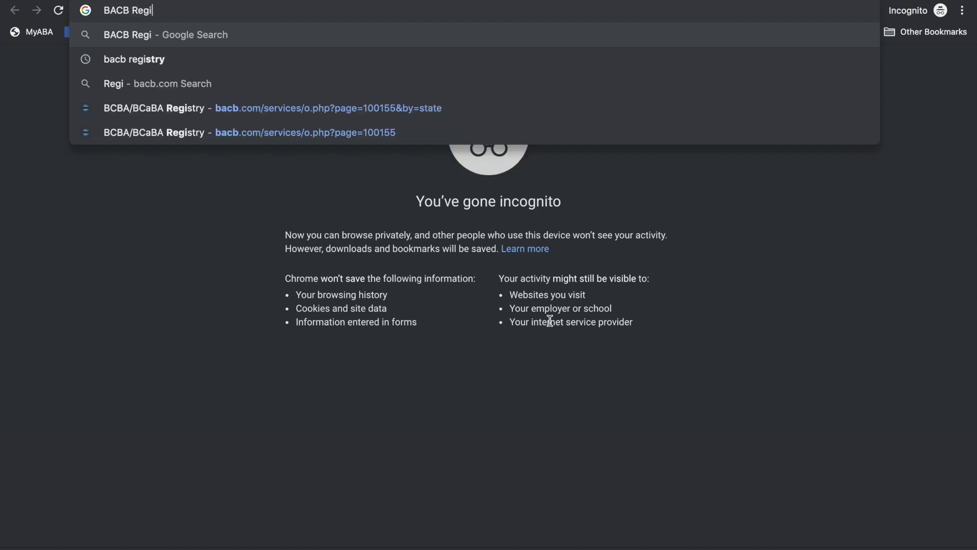
{"action": "type", "text": "stry"}
{"action": "key", "text": "Return"}
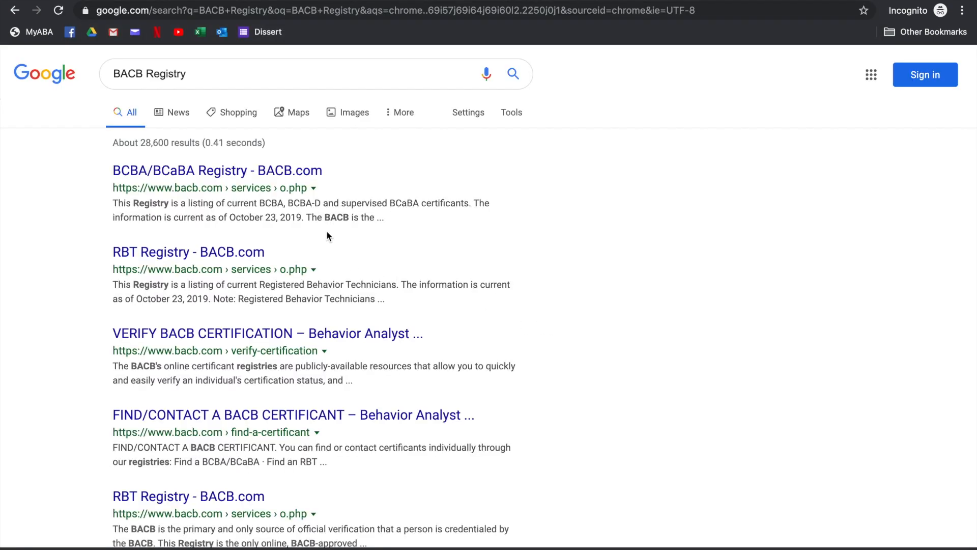
{"action": "left_click", "coordinate": [314, 172]}
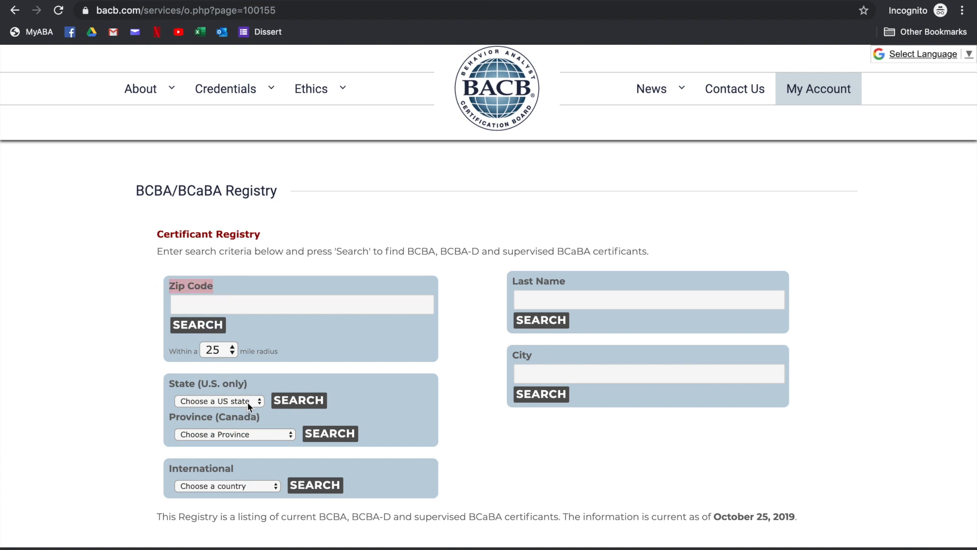
- Search the BACB registry for New Jersey certificants and accept the terms of use
{"action": "left_click_drag", "start_coordinate": [561, 286], "coordinate": [517, 281]}
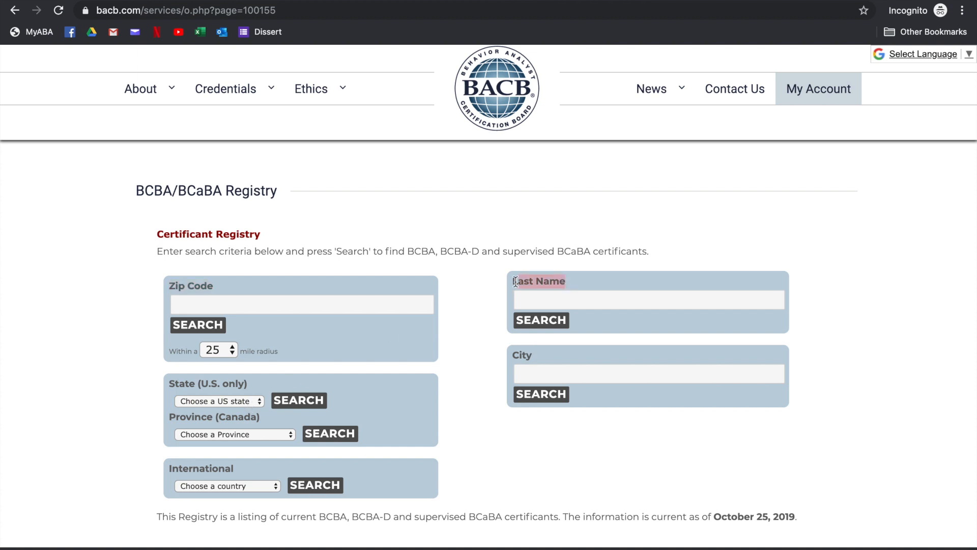
{"action": "left_click_drag", "start_coordinate": [533, 355], "coordinate": [489, 353]}
{"action": "left_click", "coordinate": [489, 354]}
{"action": "left_click", "coordinate": [229, 401]}
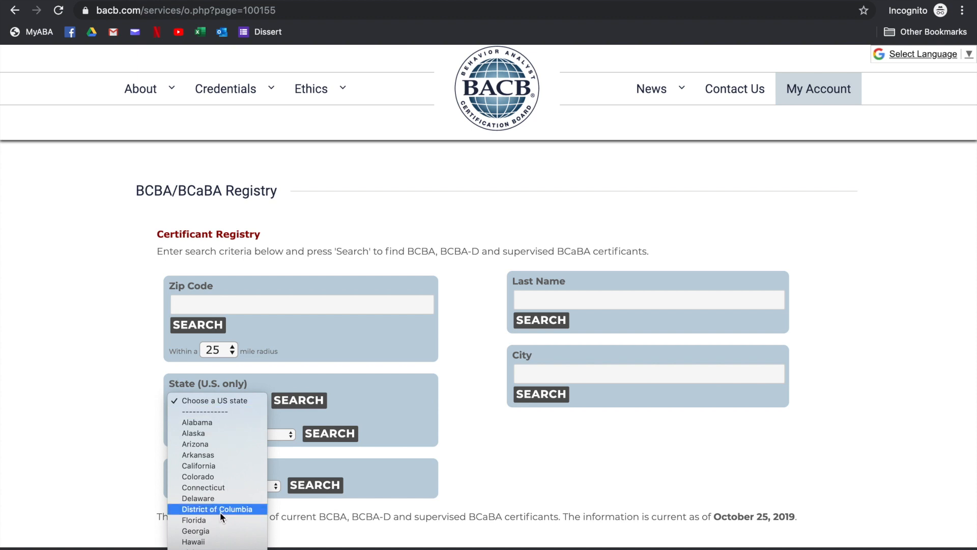
{"action": "left_click", "coordinate": [219, 466]}
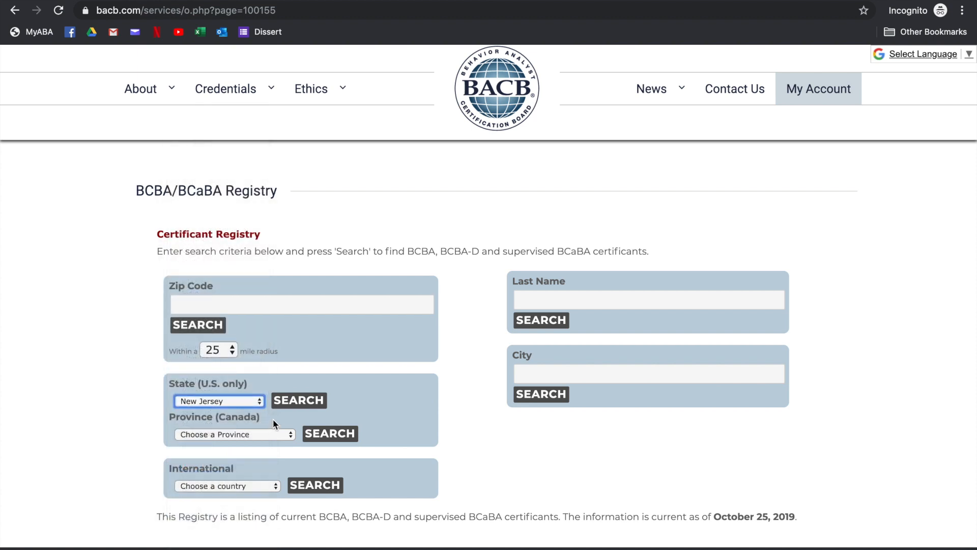
{"action": "left_click", "coordinate": [285, 403]}
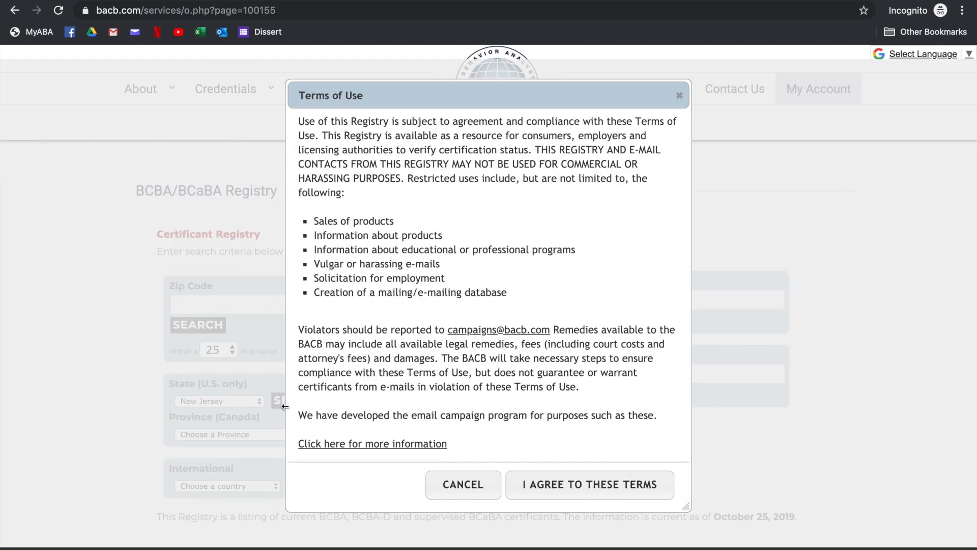
{"action": "left_click", "coordinate": [594, 483]}
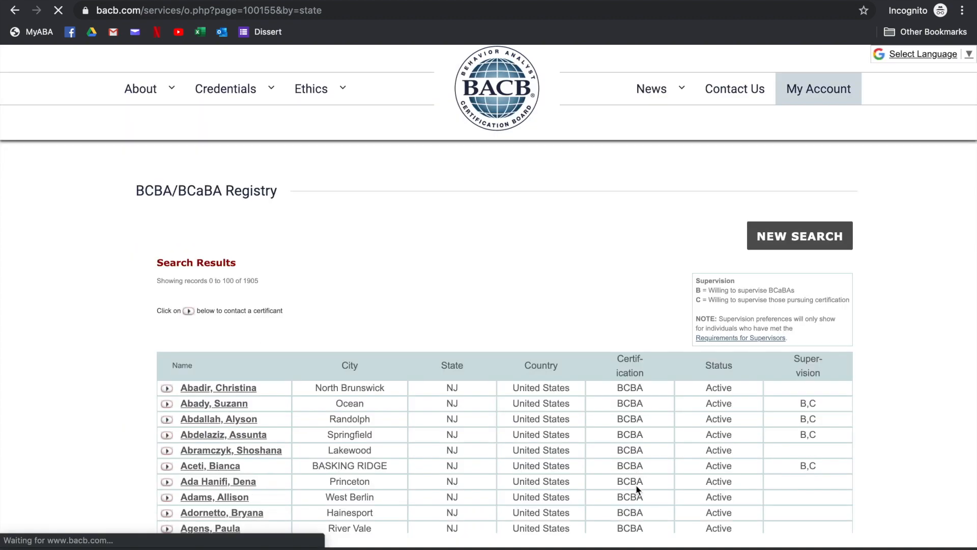
- Scroll through the New Jersey results, highlighting a Jersey City entry
{"action": "scroll", "coordinate": [379, 319], "scroll_direction": "down", "scroll_amount": 1}
{"action": "scroll", "coordinate": [379, 316], "scroll_direction": "down", "scroll_amount": 15}
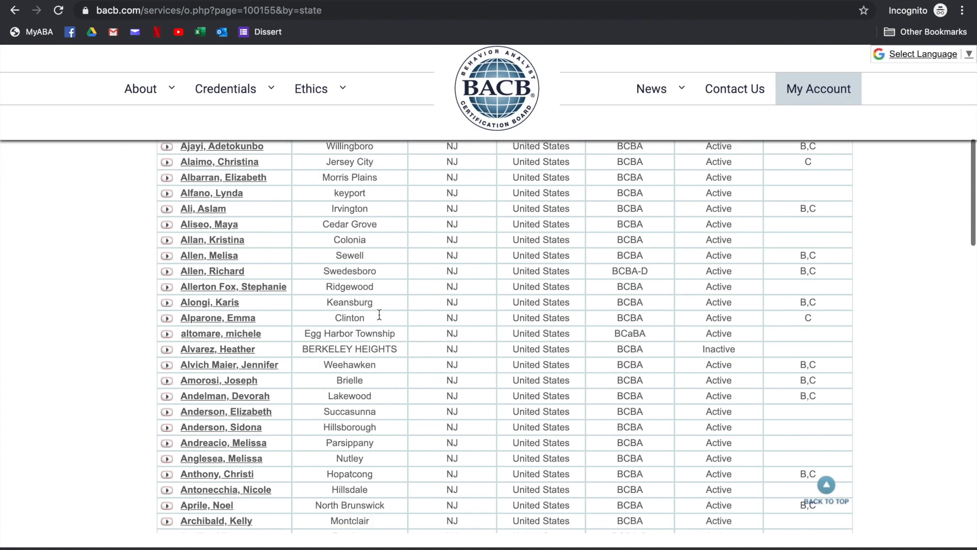
{"action": "scroll", "coordinate": [378, 313], "scroll_direction": "down", "scroll_amount": 10}
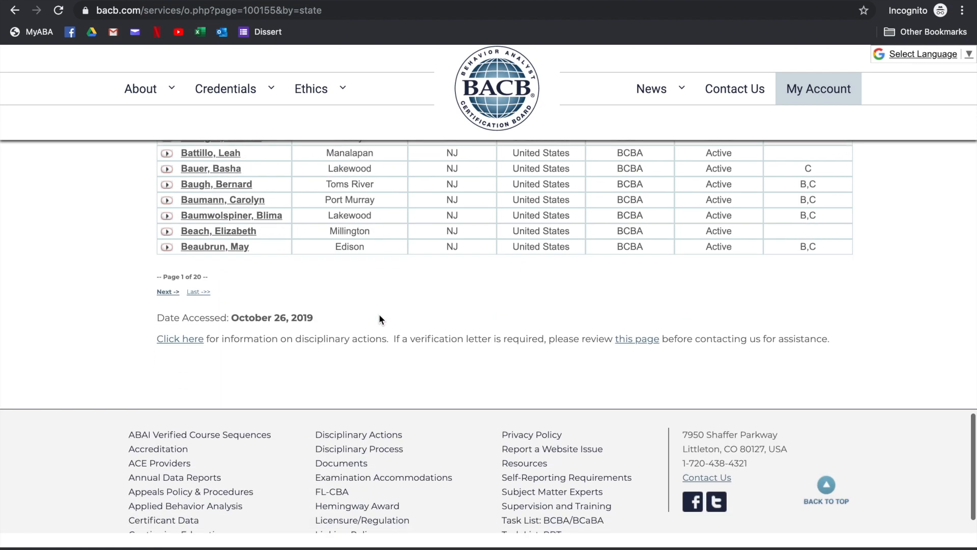
{"action": "scroll", "coordinate": [376, 255], "scroll_direction": "up", "scroll_amount": 8}
{"action": "left_click_drag", "start_coordinate": [332, 246], "coordinate": [383, 248]}
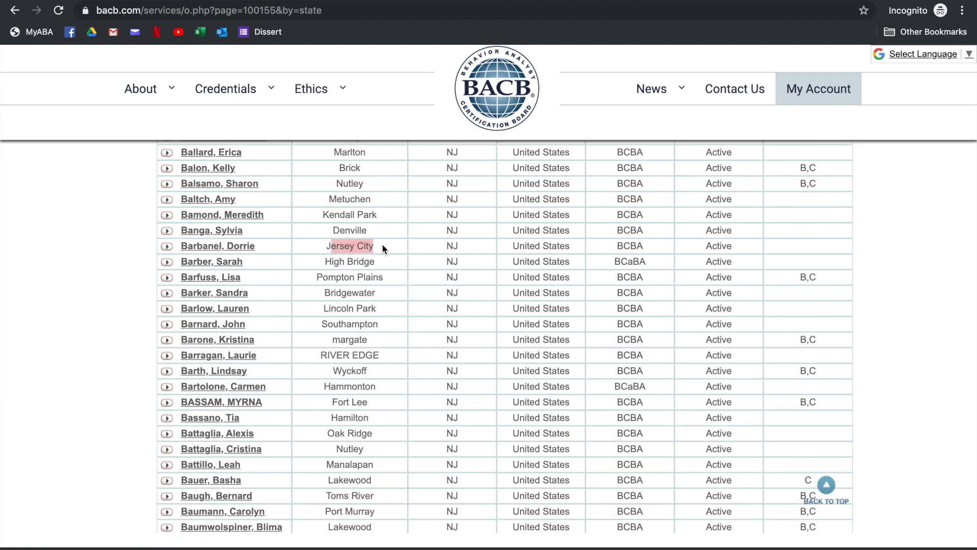
{"action": "left_click_drag", "start_coordinate": [748, 255], "coordinate": [692, 247]}
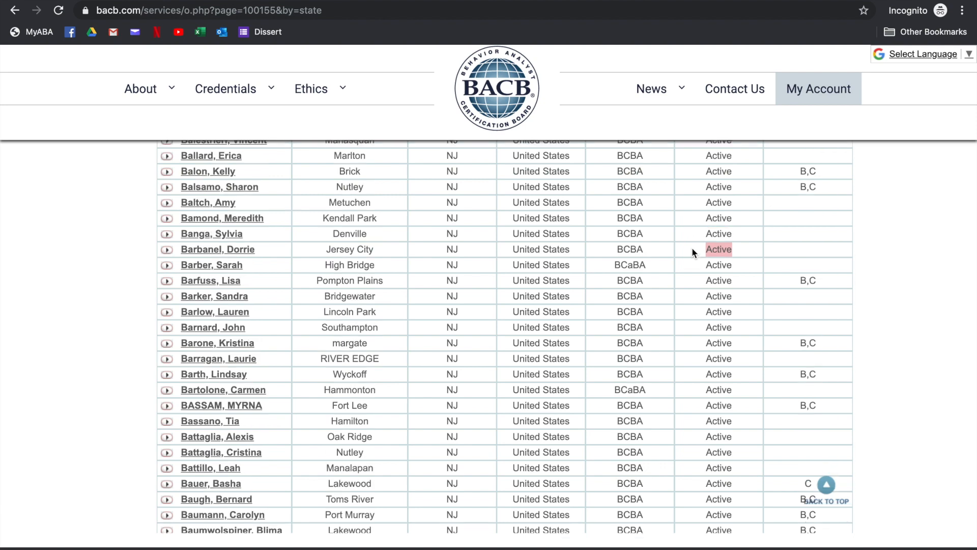
- Highlight the B and C supervision legend lines and scroll further through the results
{"action": "scroll", "coordinate": [691, 248], "scroll_direction": "up", "scroll_amount": 15}
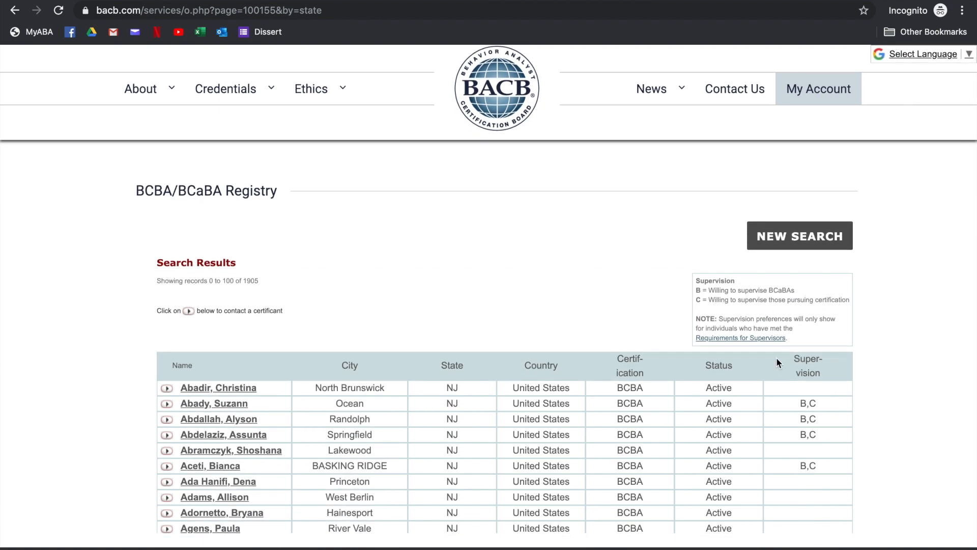
{"action": "left_click_drag", "start_coordinate": [697, 289], "coordinate": [801, 287]}
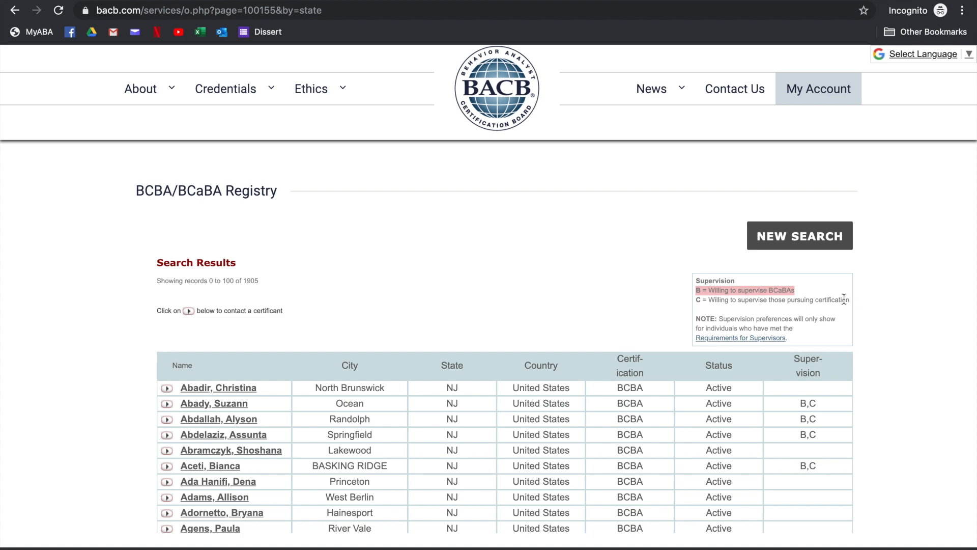
{"action": "left_click_drag", "start_coordinate": [849, 299], "coordinate": [693, 301]}
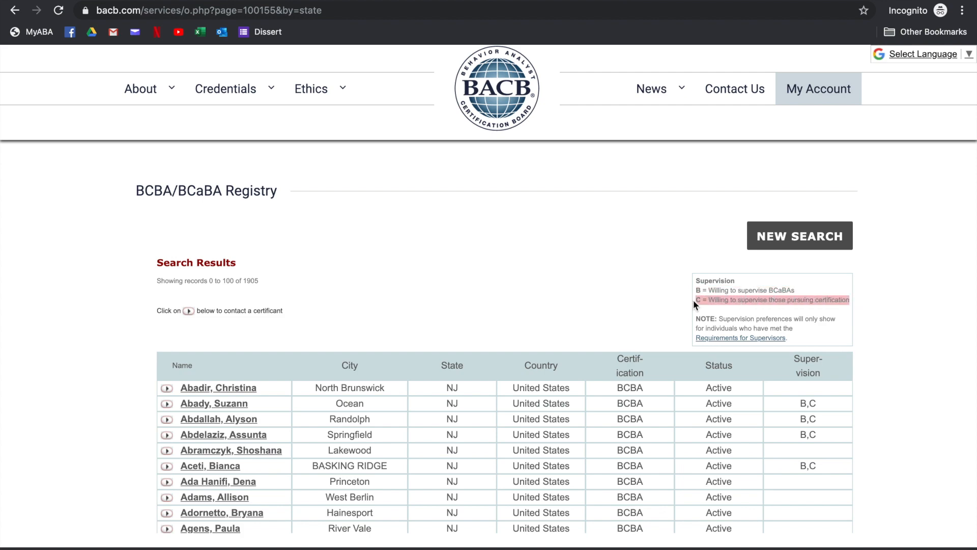
{"action": "left_click", "coordinate": [813, 407]}
{"action": "scroll", "coordinate": [813, 462], "scroll_direction": "down", "scroll_amount": 10}
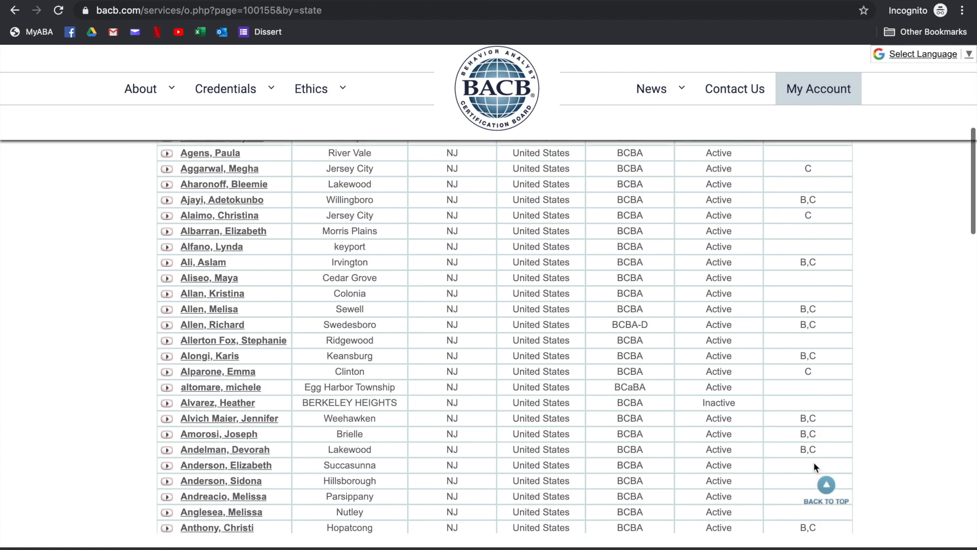
{"action": "scroll", "coordinate": [620, 295], "scroll_direction": "down", "scroll_amount": 5}
{"action": "scroll", "coordinate": [618, 291], "scroll_direction": "up", "scroll_amount": 20}
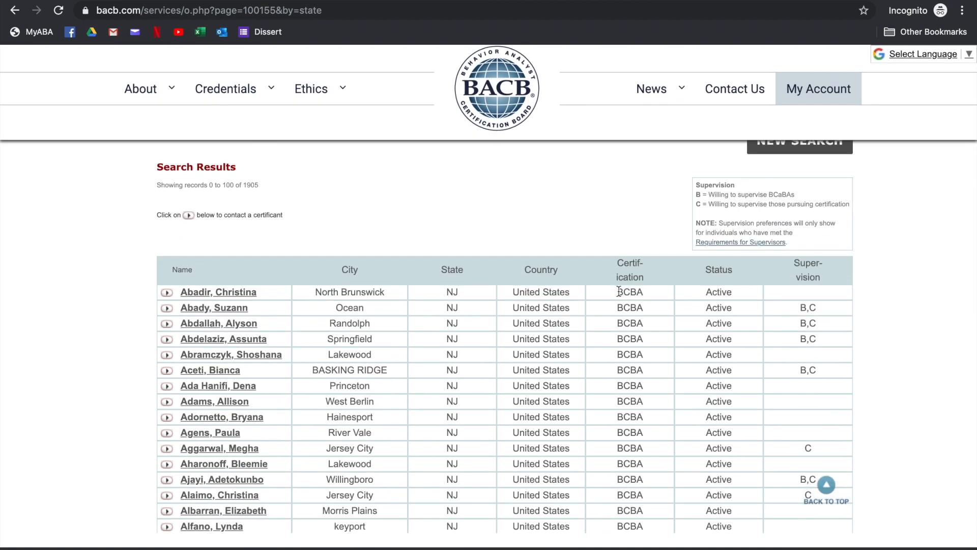
{"action": "scroll", "coordinate": [458, 310], "scroll_direction": "down", "scroll_amount": 5}
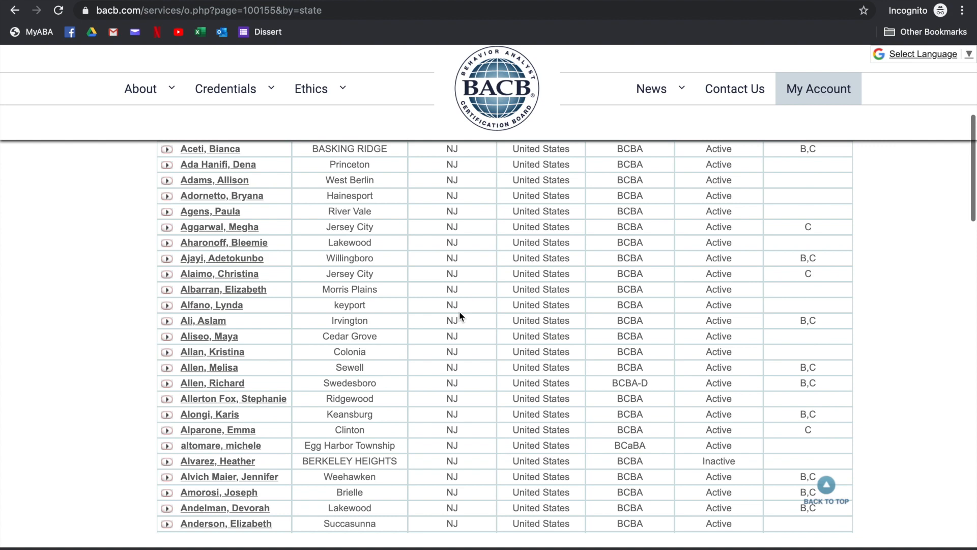
{"action": "scroll", "coordinate": [318, 314], "scroll_direction": "down", "scroll_amount": 10}
{"action": "scroll", "coordinate": [319, 314], "scroll_direction": "down", "scroll_amount": 10}
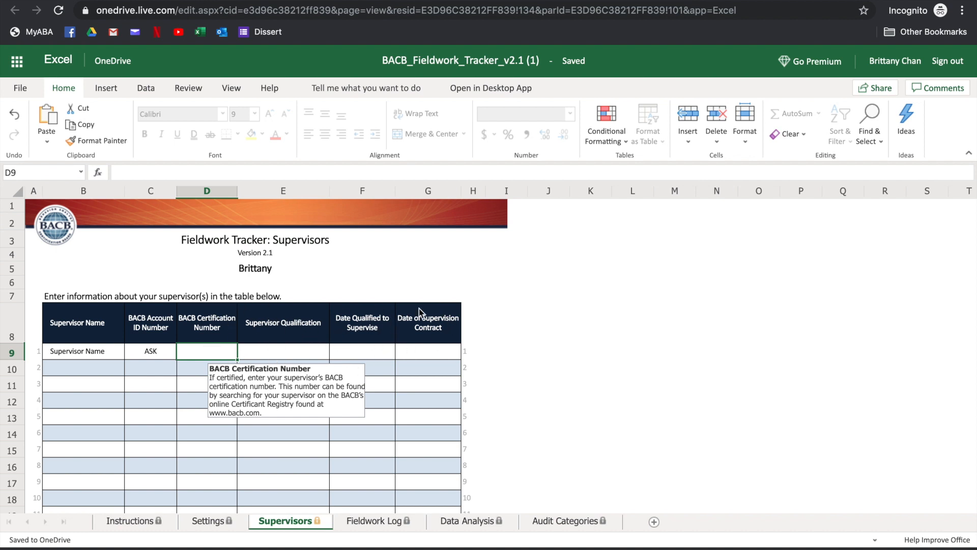
- Try entering 'Date you start supervision' as the contract date and dismiss the invalid-date error
{"action": "left_click", "coordinate": [414, 351]}
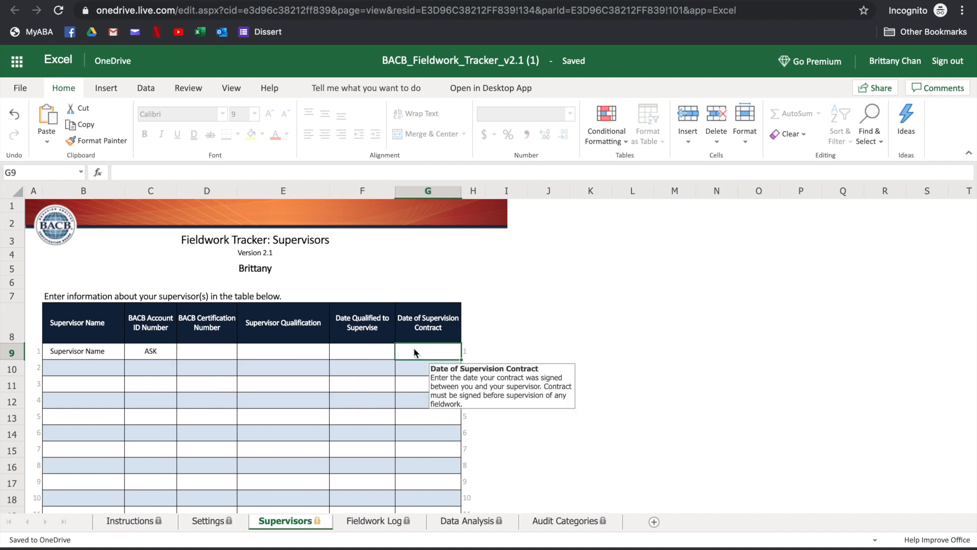
{"action": "type", "text": "Dat"}
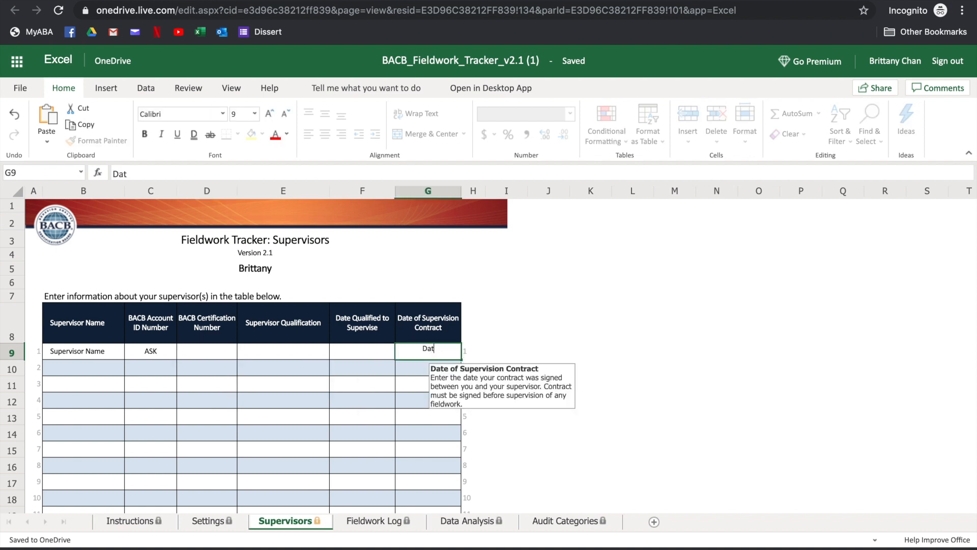
{"action": "type", "text": "e you start supervision"}
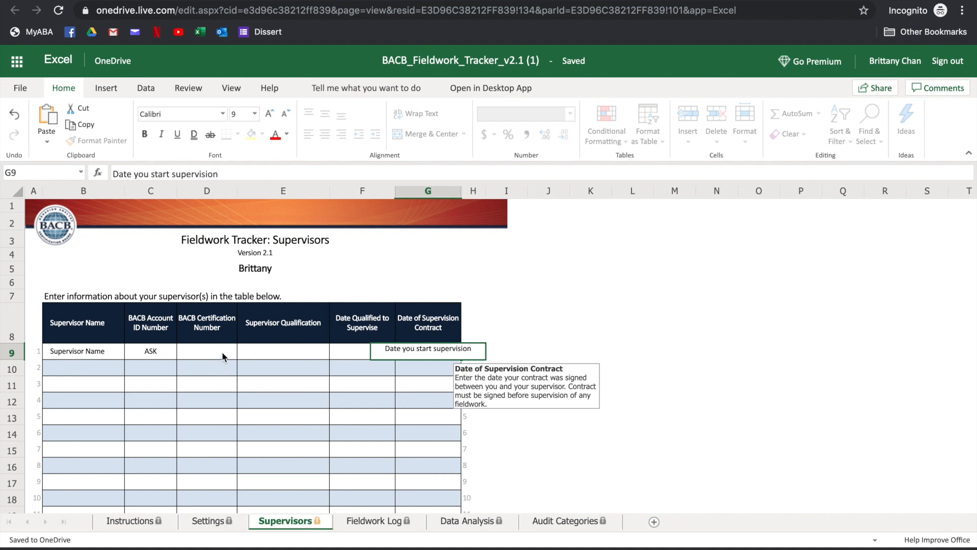
{"action": "key", "text": "Return"}
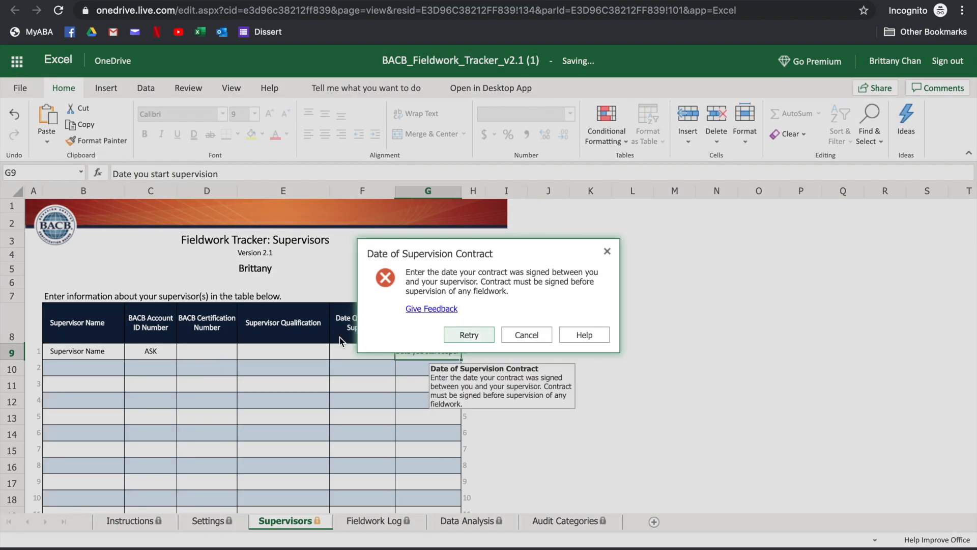
{"action": "left_click", "coordinate": [545, 336]}
- Enter Website as the BACB certification number in D9, dismissing the rejected qualification entry
{"action": "left_click", "coordinate": [209, 351]}
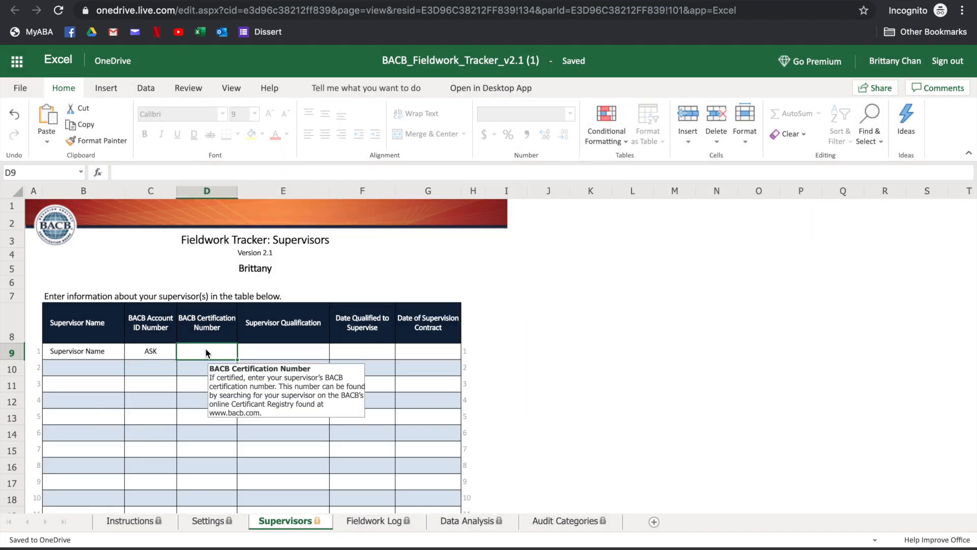
{"action": "type", "text": "Website"}
{"action": "key", "text": "Tab"}
{"action": "type", "text": "Website"}
{"action": "key", "text": "Tab"}
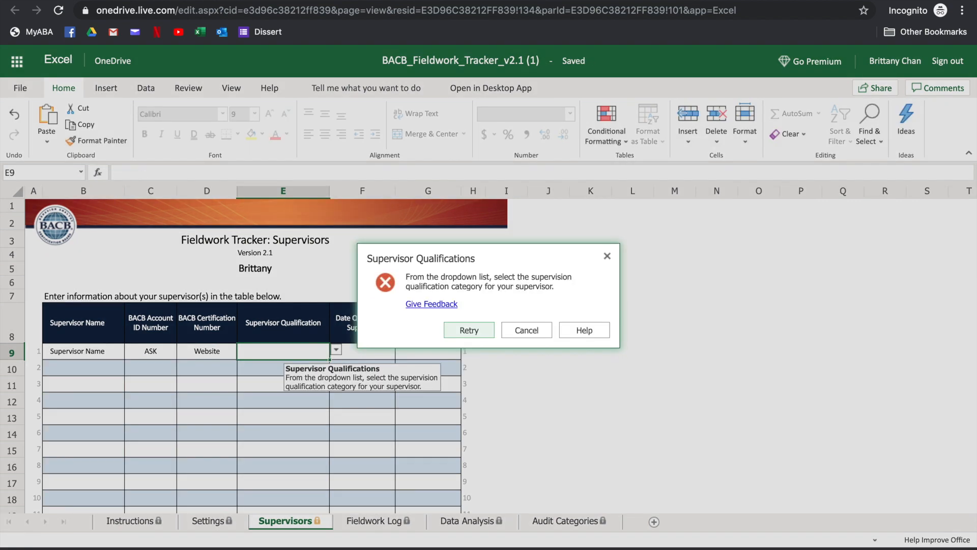
{"action": "left_click", "coordinate": [526, 329]}
{"action": "left_click", "coordinate": [325, 412]}
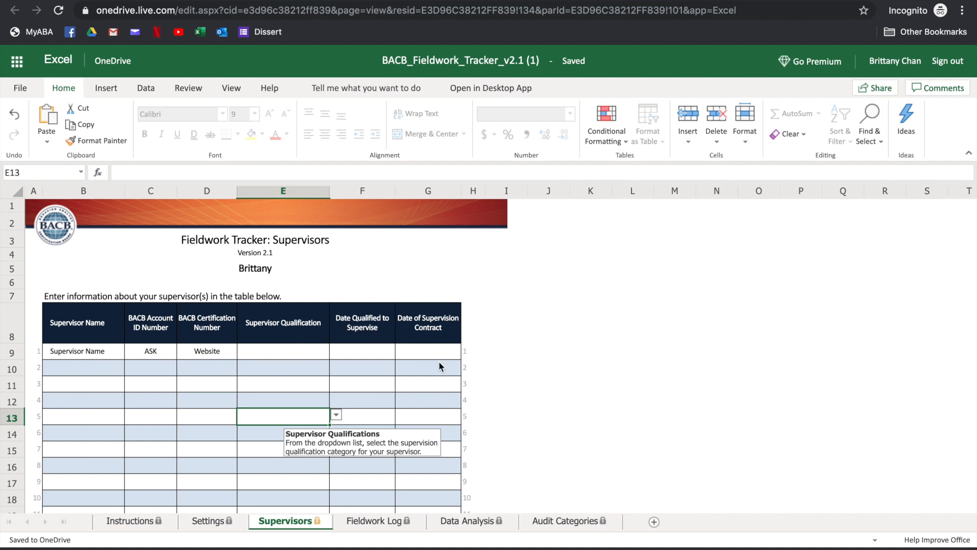
{"action": "left_click", "coordinate": [373, 521]}
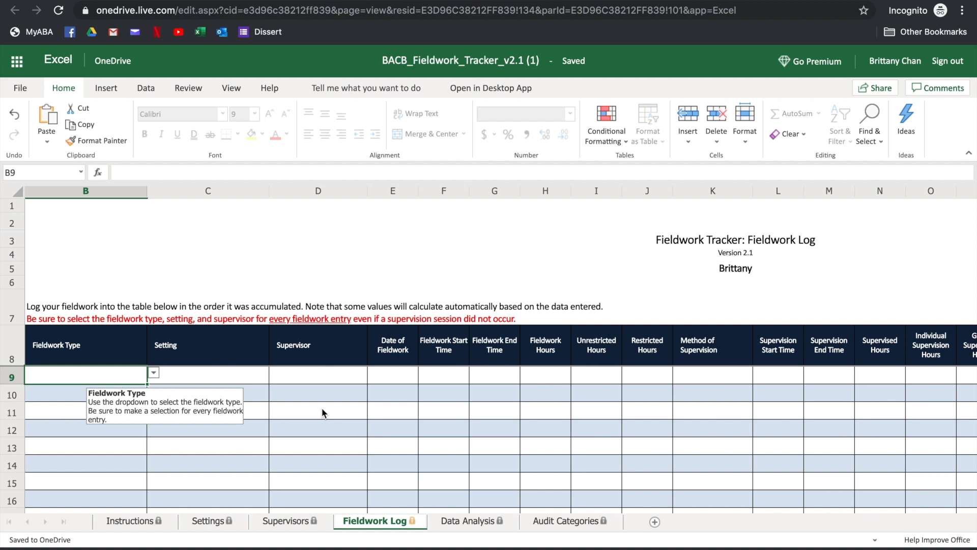
- Choose Supervised Independent Fieldwork, Work/School and Supervisor Name for the row 9 entry
{"action": "left_click", "coordinate": [153, 372]}
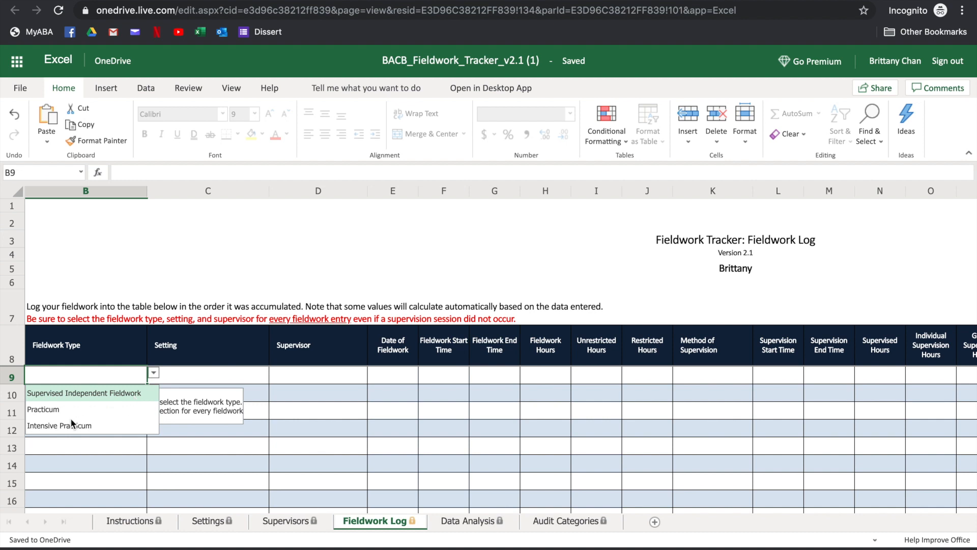
{"action": "left_click", "coordinate": [79, 393]}
{"action": "left_click", "coordinate": [207, 371]}
{"action": "left_click", "coordinate": [276, 373]}
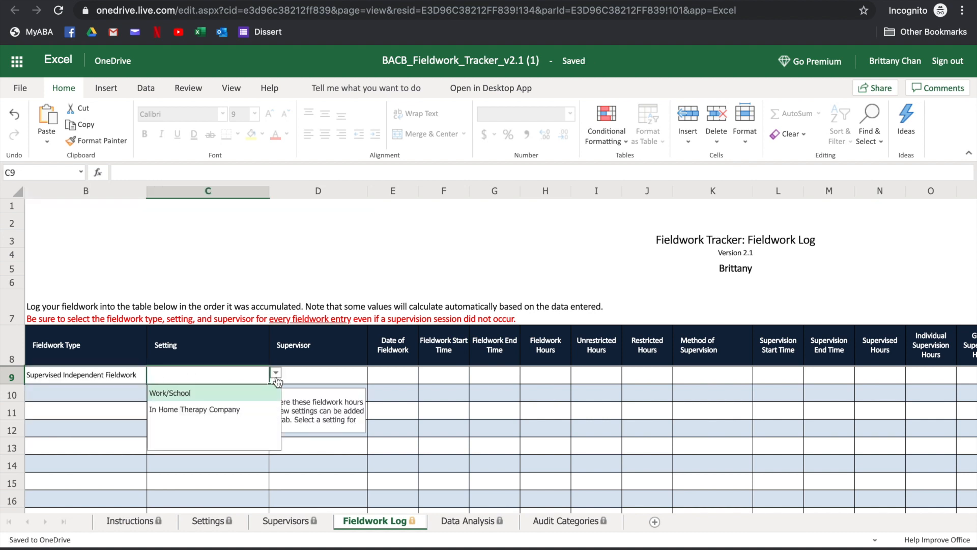
{"action": "left_click", "coordinate": [175, 391]}
{"action": "left_click", "coordinate": [348, 369]}
{"action": "left_click", "coordinate": [374, 372]}
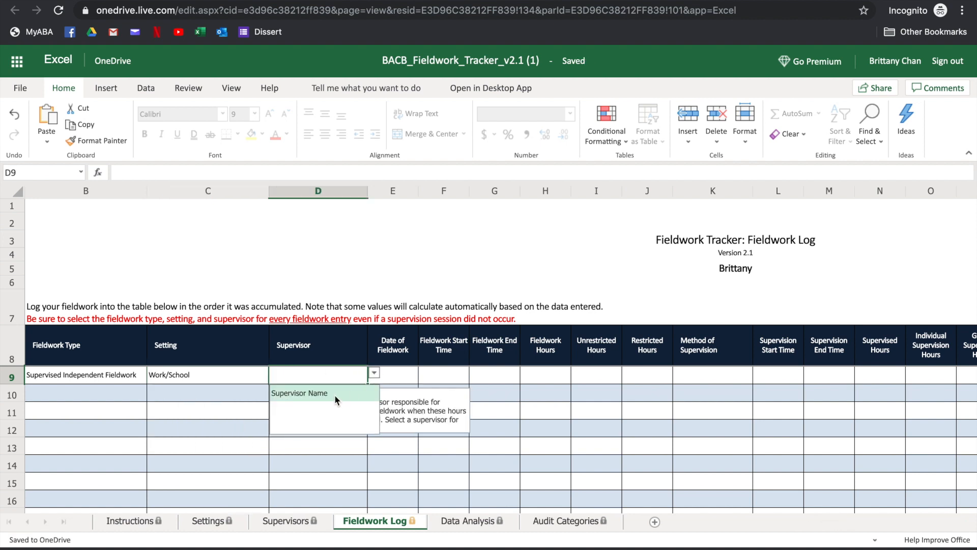
{"action": "left_click", "coordinate": [335, 395]}
- Enter 10/13 with fieldwork from 7:30 AM to 4:00 PM, totalling 8.50 hours
{"action": "left_click", "coordinate": [397, 378]}
{"action": "type", "text": "10/13"}
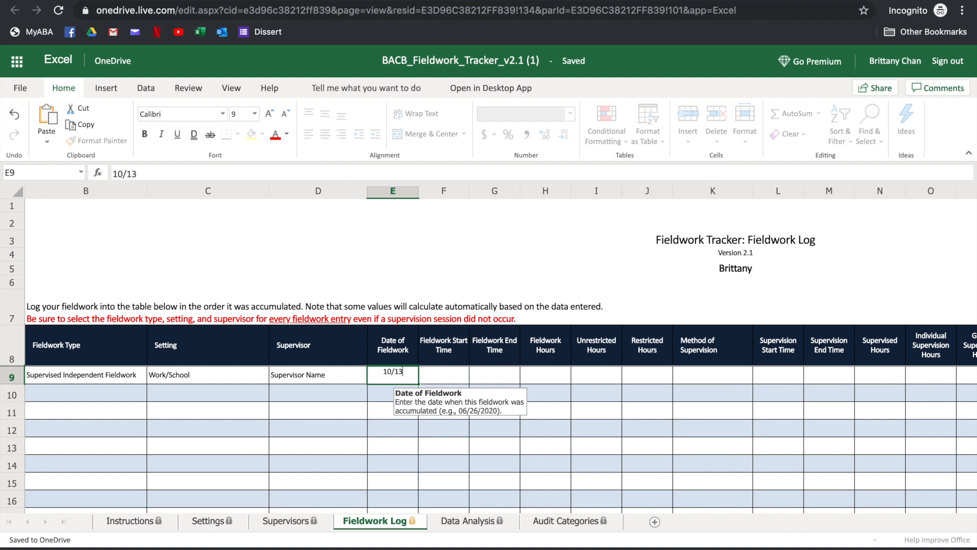
{"action": "key", "text": "Tab"}
{"action": "type", "text": "7:30 AM"}
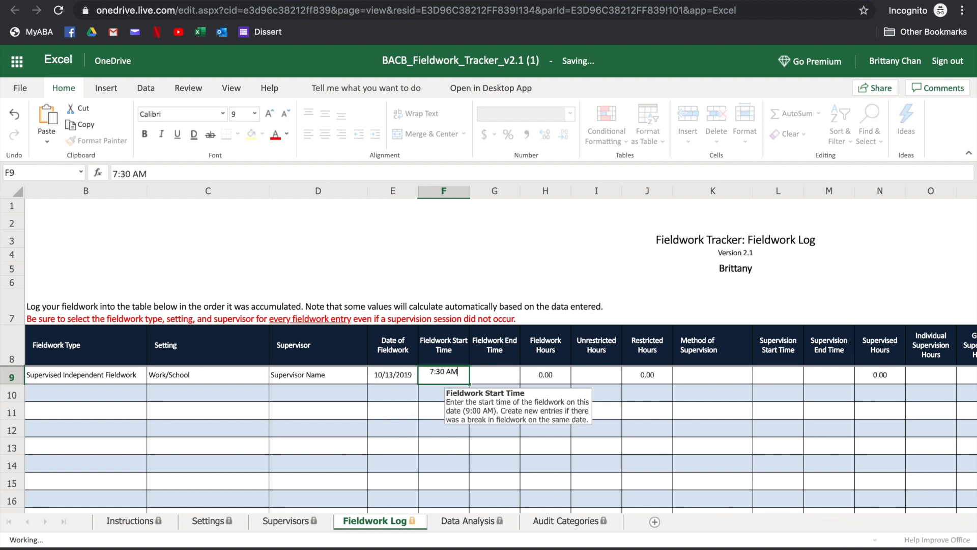
{"action": "key", "text": "Tab"}
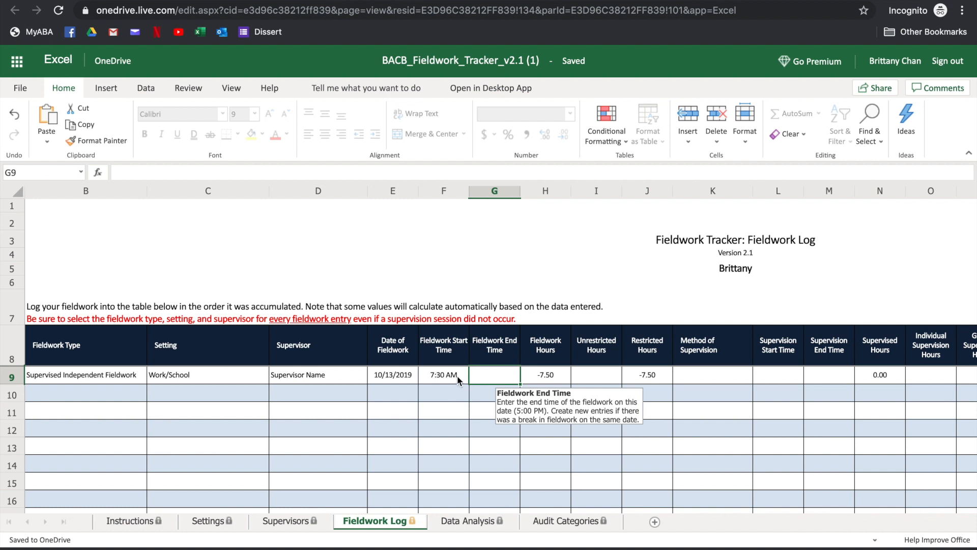
{"action": "type", "text": "4:00 PM"}
{"action": "key", "text": "Tab"}
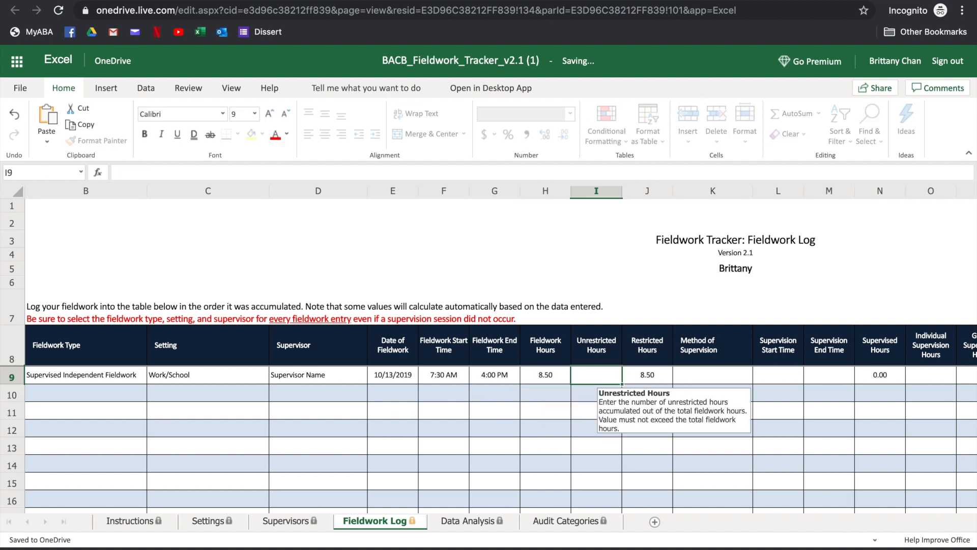
{"action": "scroll", "coordinate": [519, 444], "scroll_direction": "right", "scroll_amount": 1}
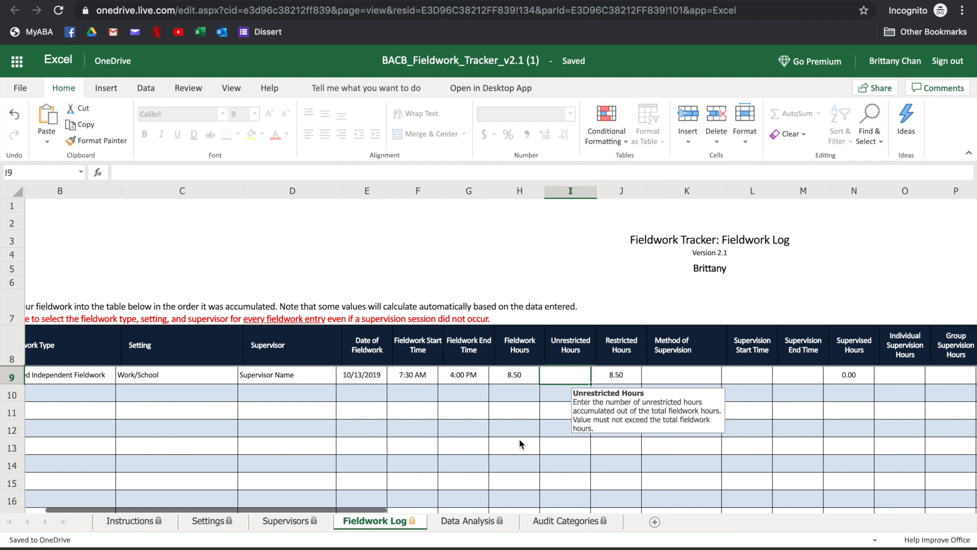
{"action": "scroll", "coordinate": [519, 438], "scroll_direction": "right", "scroll_amount": 2}
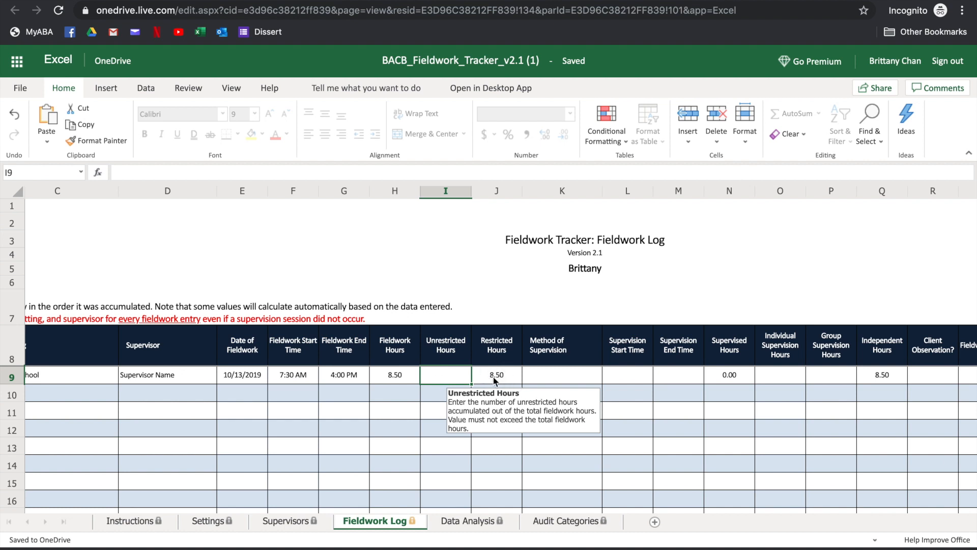
- Set Face-to-Face supervision running from 7:30 AM to 8:30 AM
{"action": "left_click", "coordinate": [566, 380]}
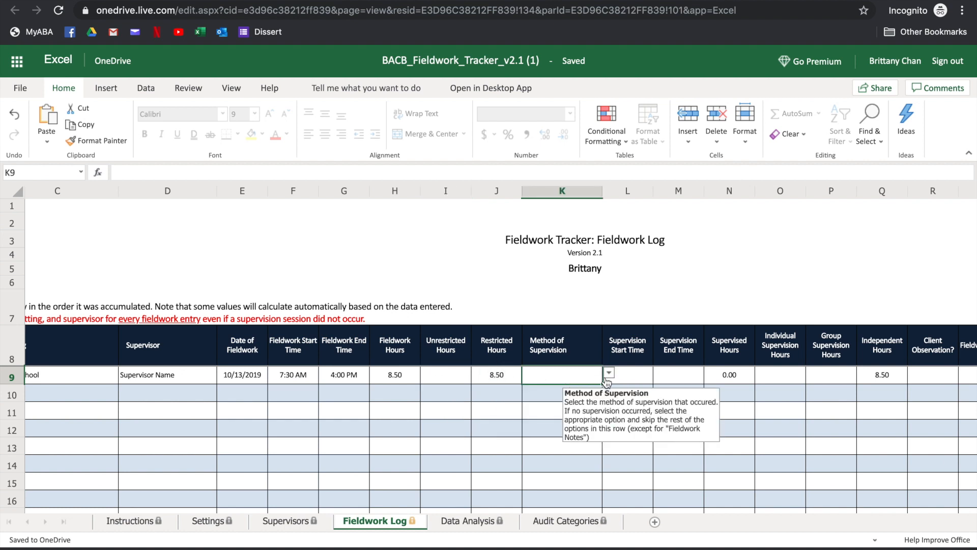
{"action": "left_click", "coordinate": [608, 373]}
{"action": "left_click", "coordinate": [550, 408]}
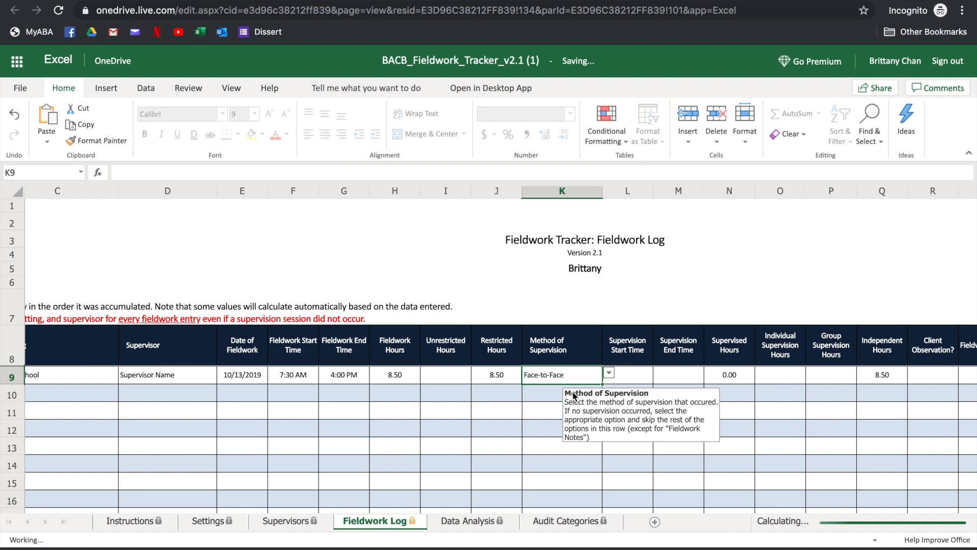
{"action": "left_click", "coordinate": [630, 375]}
{"action": "type", "text": "7:30 AM"}
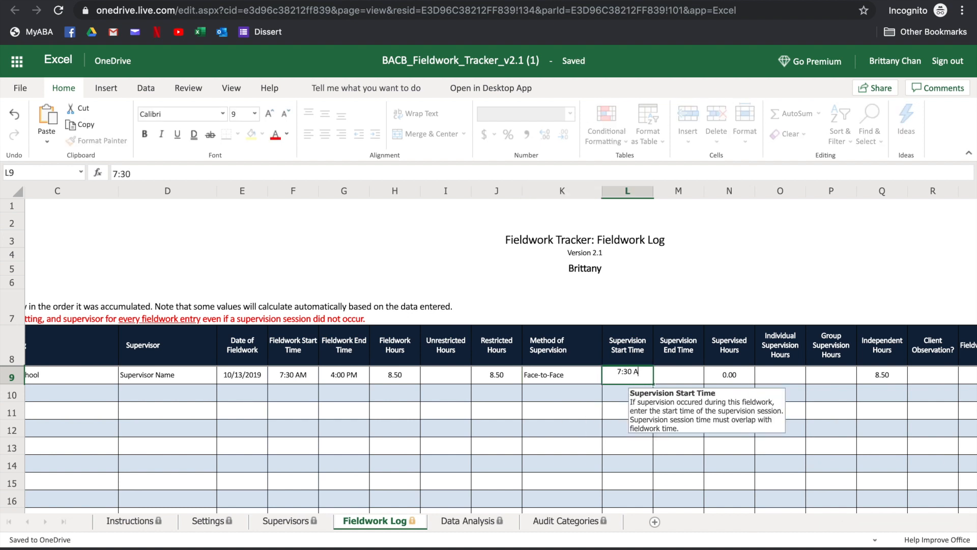
{"action": "key", "text": "Tab"}
{"action": "type", "text": "8:30 AM"}
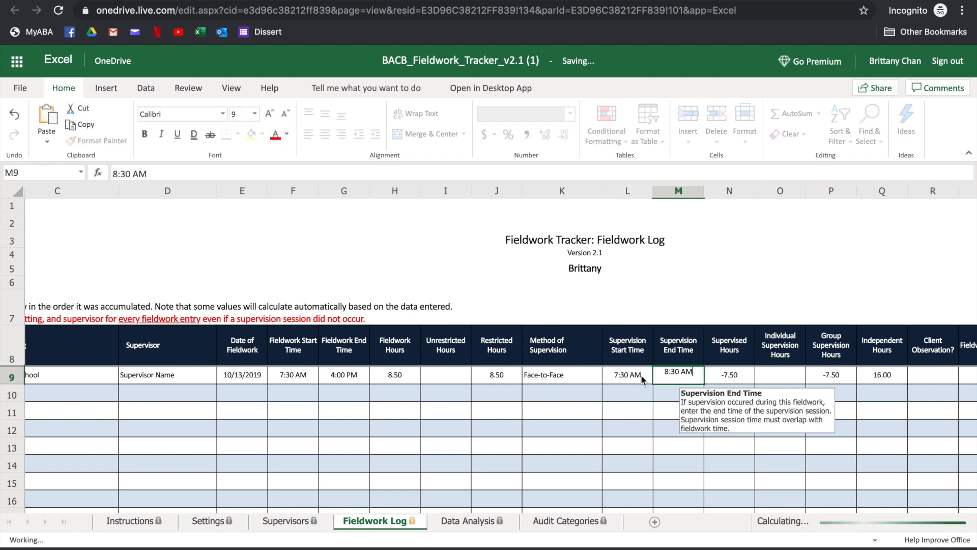
{"action": "key", "text": "Tab"}
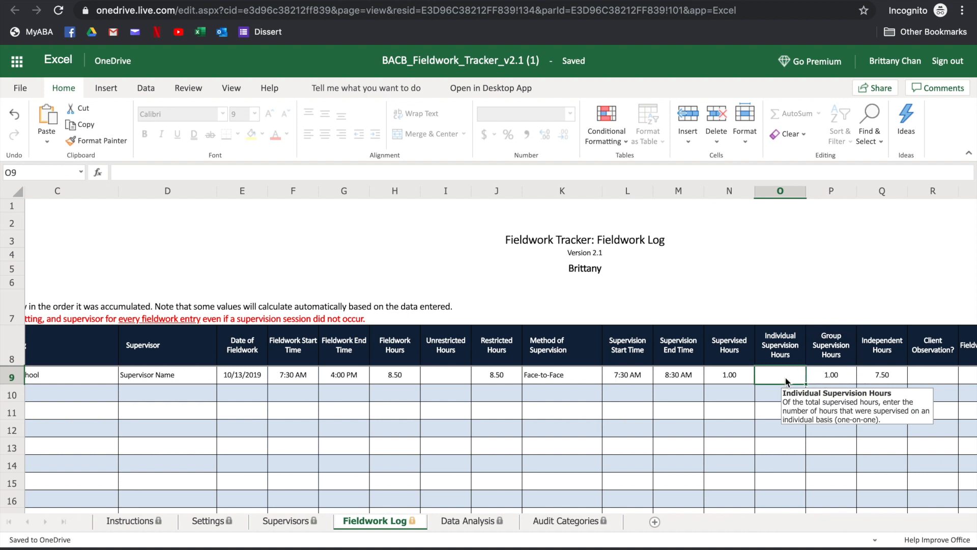
- Record 1.0 individual supervision hours for the 10/13 entry
{"action": "type", "text": "1.0"}
{"action": "key", "text": "ctrl+Return"}
{"action": "scroll", "coordinate": [814, 444], "scroll_direction": "right", "scroll_amount": 5}
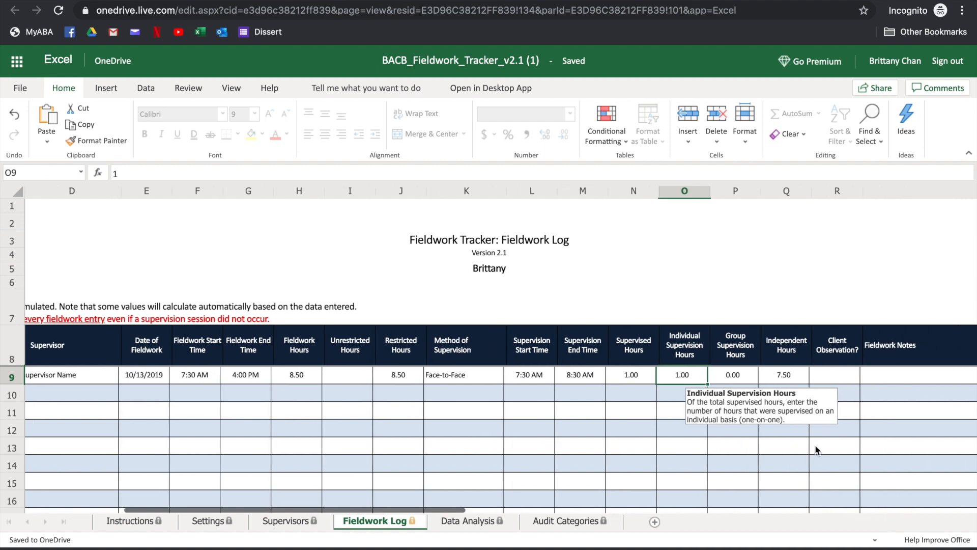
{"action": "scroll", "coordinate": [706, 405], "scroll_direction": "left", "scroll_amount": 5}
- Fill fieldwork type, Work/School, Supervisor Name and dates 10/14–10/19/2019 down the log rows
{"action": "left_click", "coordinate": [147, 375]}
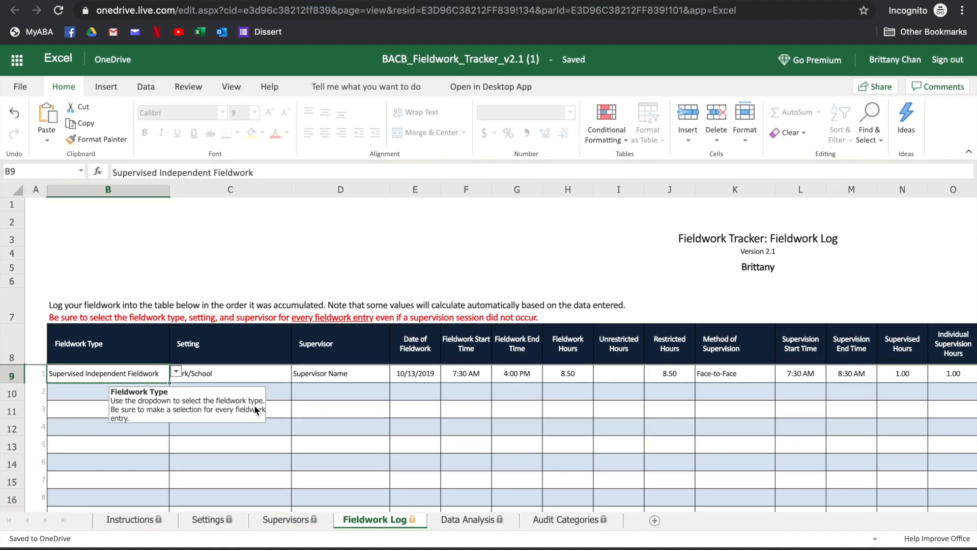
{"action": "left_click_drag", "start_coordinate": [170, 383], "coordinate": [157, 491]}
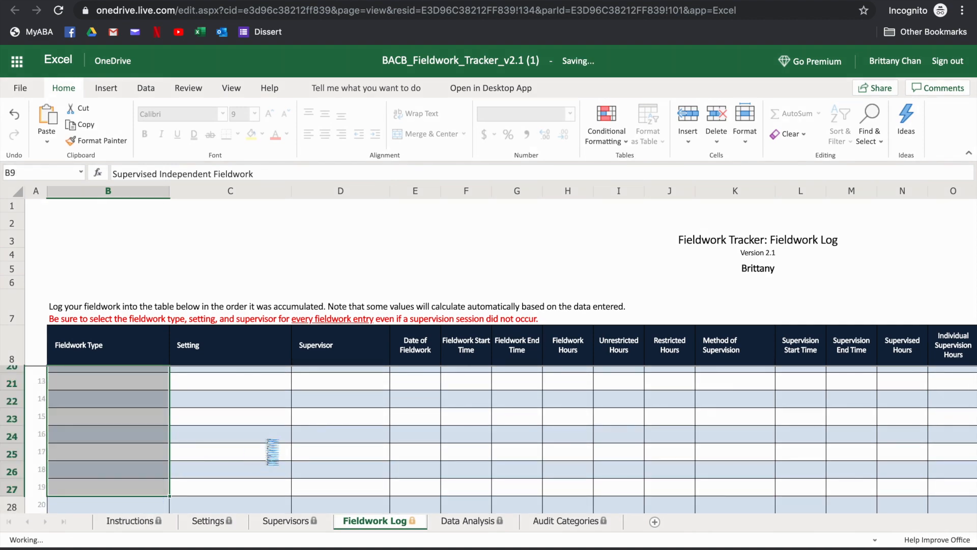
{"action": "scroll", "coordinate": [269, 448], "scroll_direction": "up", "scroll_amount": 4}
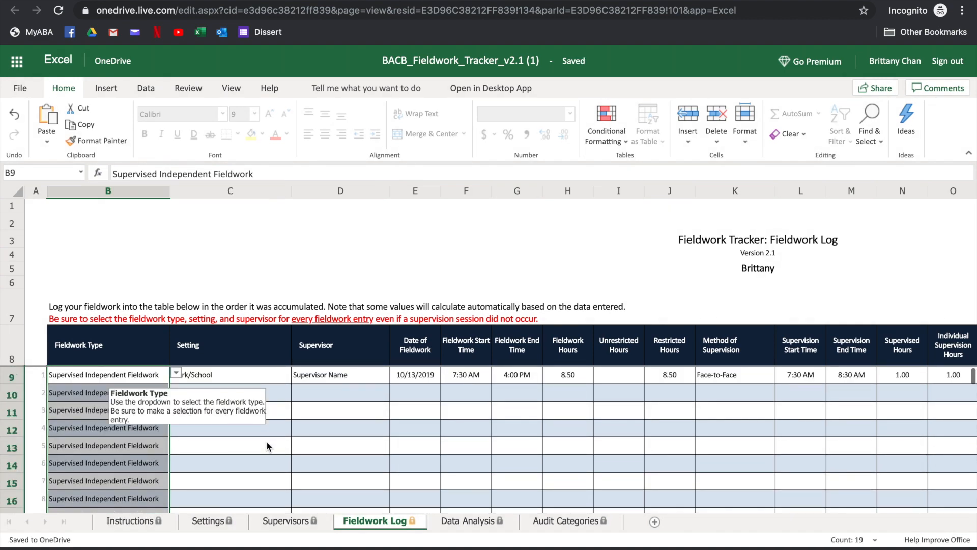
{"action": "left_click", "coordinate": [247, 378]}
{"action": "left_click_drag", "start_coordinate": [292, 383], "coordinate": [293, 484]}
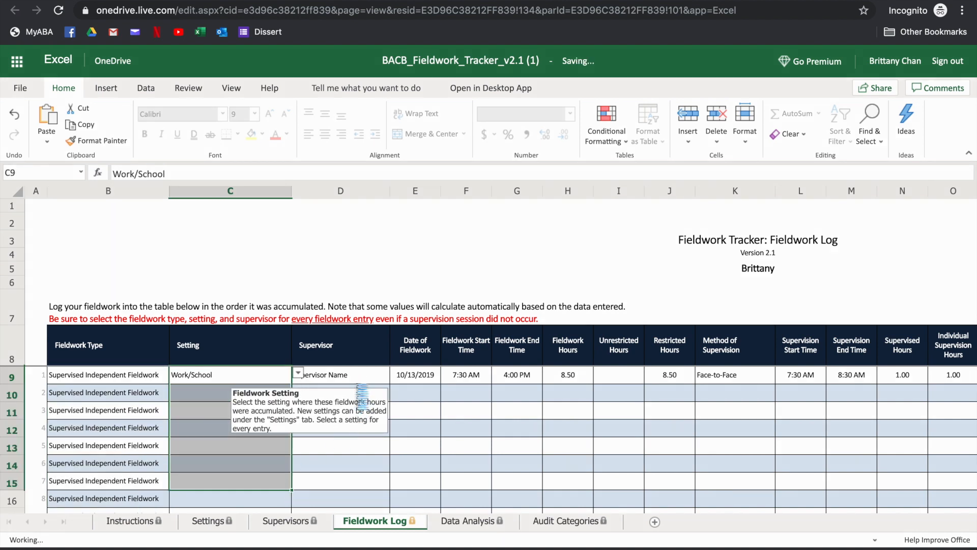
{"action": "left_click", "coordinate": [387, 380]}
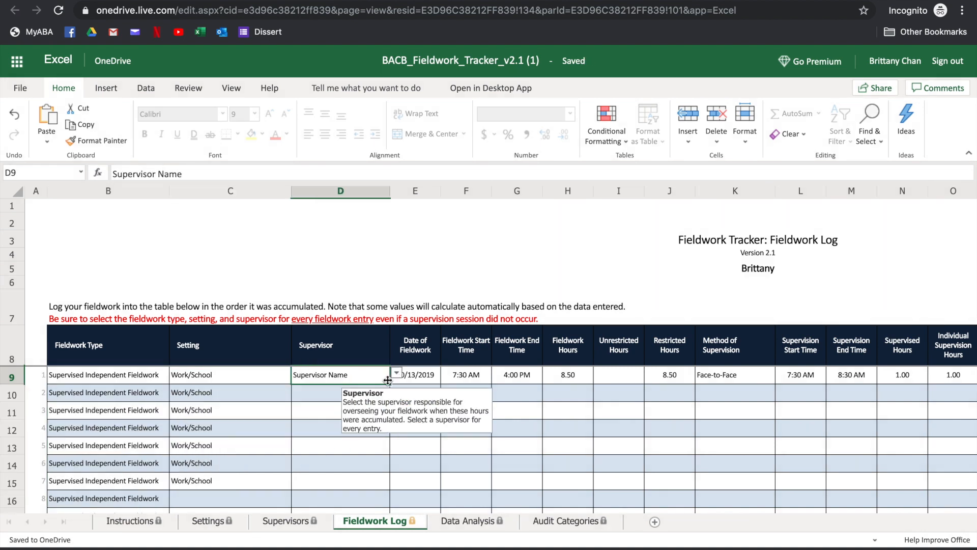
{"action": "left_click_drag", "start_coordinate": [390, 382], "coordinate": [389, 501]}
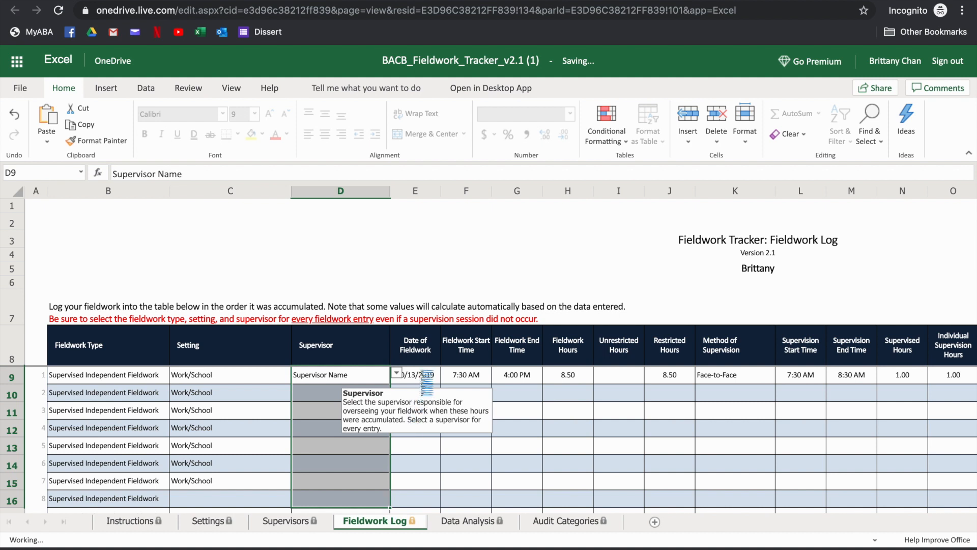
{"action": "left_click", "coordinate": [426, 379]}
{"action": "left_click_drag", "start_coordinate": [441, 383], "coordinate": [441, 483]}
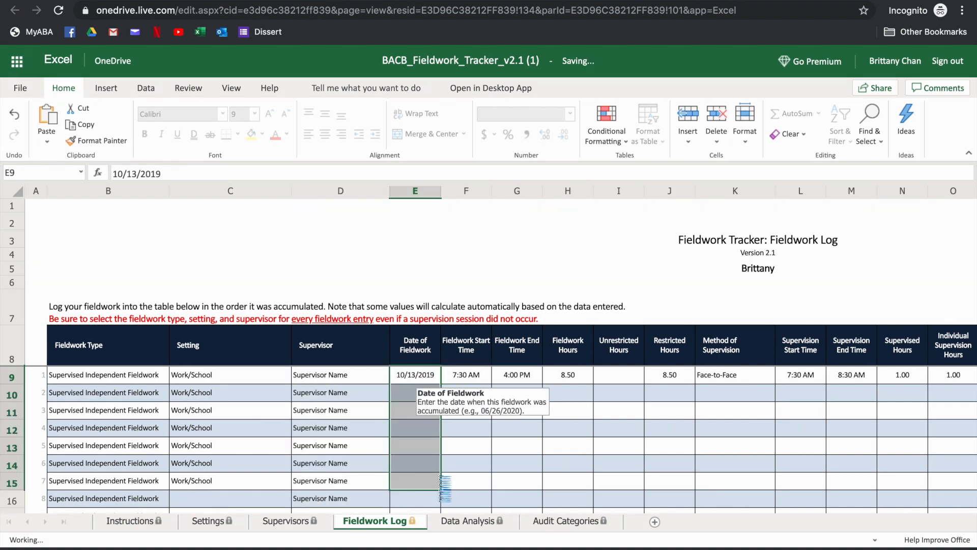
{"action": "left_click", "coordinate": [499, 482]}
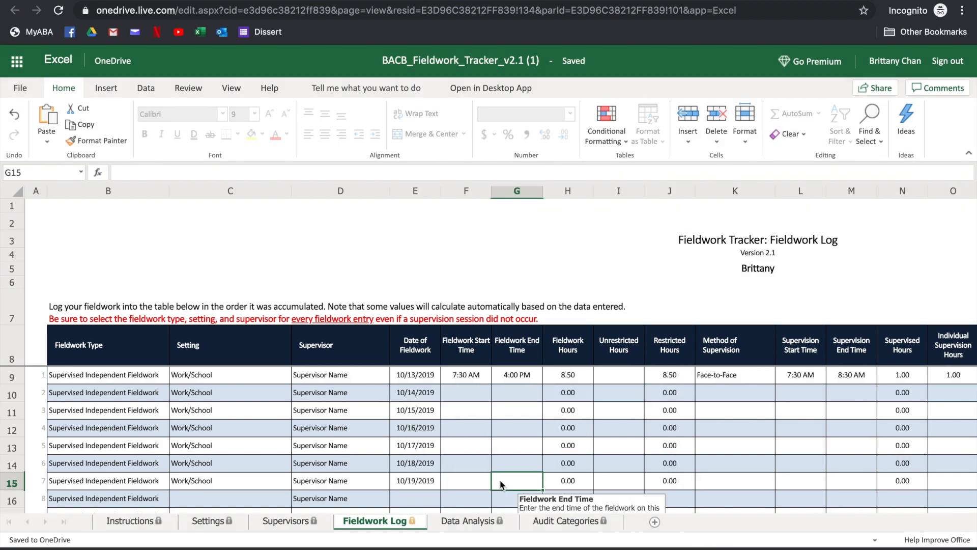
- Enter 7:30 AM start times for the 10/14 and 10/15 entries, cancelling the validation error
{"action": "left_click", "coordinate": [465, 395]}
{"action": "type", "text": "7"}
{"action": "key", "text": "shift+Return"}
{"action": "type", "text": ":00"}
{"action": "key", "text": "BackSpace"}
{"action": "key", "text": "BackSpace"}
{"action": "key", "text": "BackSpace"}
{"action": "type", "text": ":30 AM"}
{"action": "key", "text": "Return"}
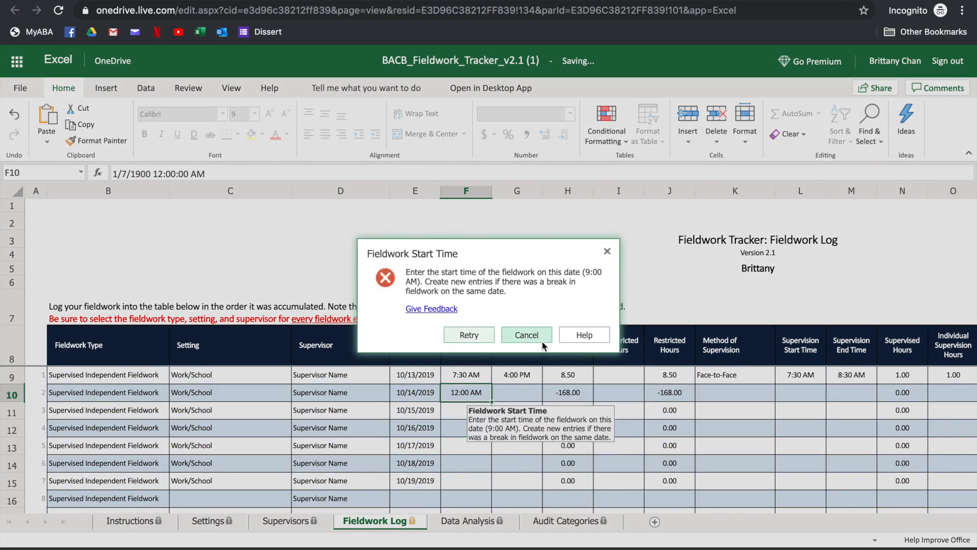
{"action": "left_click", "coordinate": [476, 338]}
{"action": "left_click", "coordinate": [480, 409]}
{"action": "left_click", "coordinate": [527, 334]}
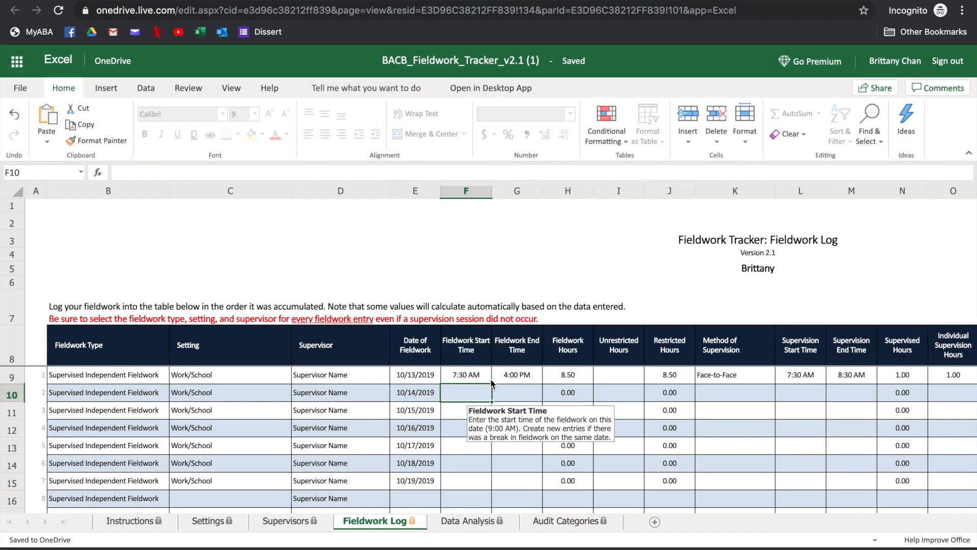
{"action": "type", "text": "7:30"}
{"action": "key", "text": "Return"}
{"action": "type", "text": "7:30"}
{"action": "key", "text": "Return"}
- Set end times of 3:30 PM for 10/14 and 4:00 PM for 10/15
{"action": "left_click", "coordinate": [517, 399]}
{"action": "type", "text": "3:30 P"}
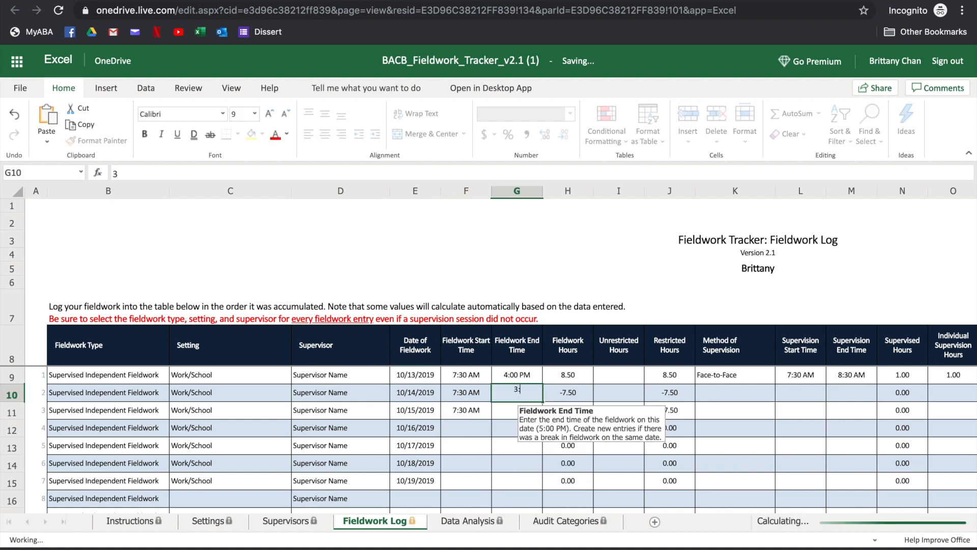
{"action": "type", "text": "M"}
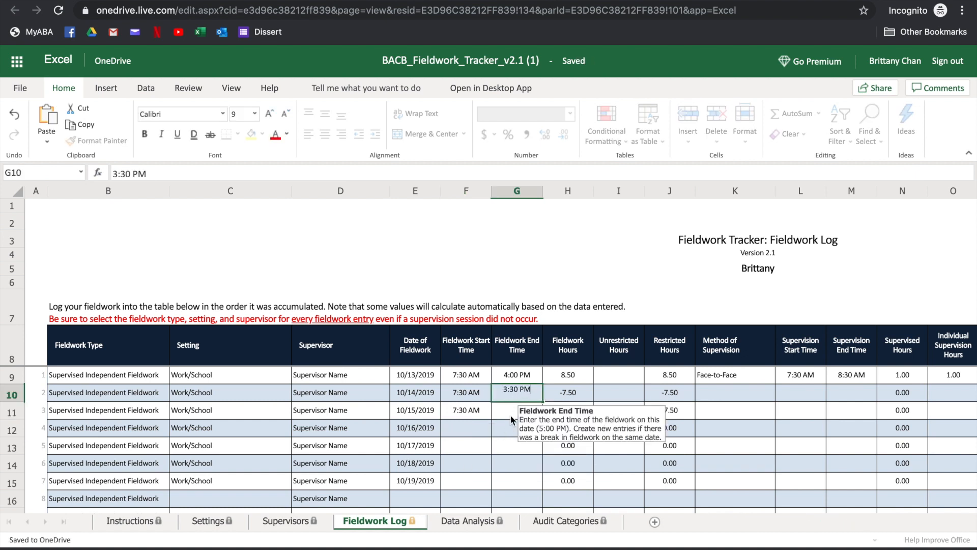
{"action": "left_click", "coordinate": [510, 417]}
{"action": "type", "text": "4:00 PM"}
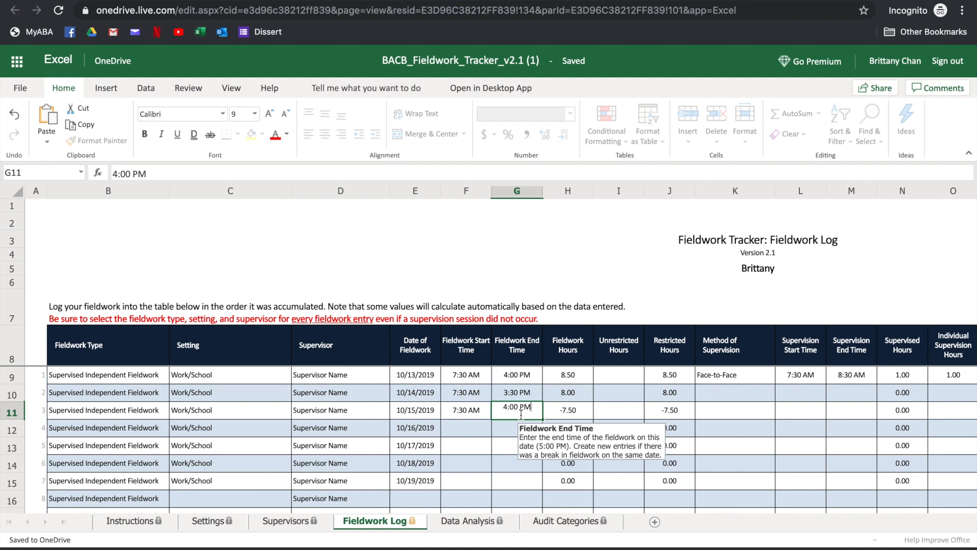
{"action": "left_click", "coordinate": [610, 385]}
- Enter 4, 5 and 3 unrestricted hours for the 10/13, 10/14 and 10/15 entries
{"action": "left_click", "coordinate": [610, 378]}
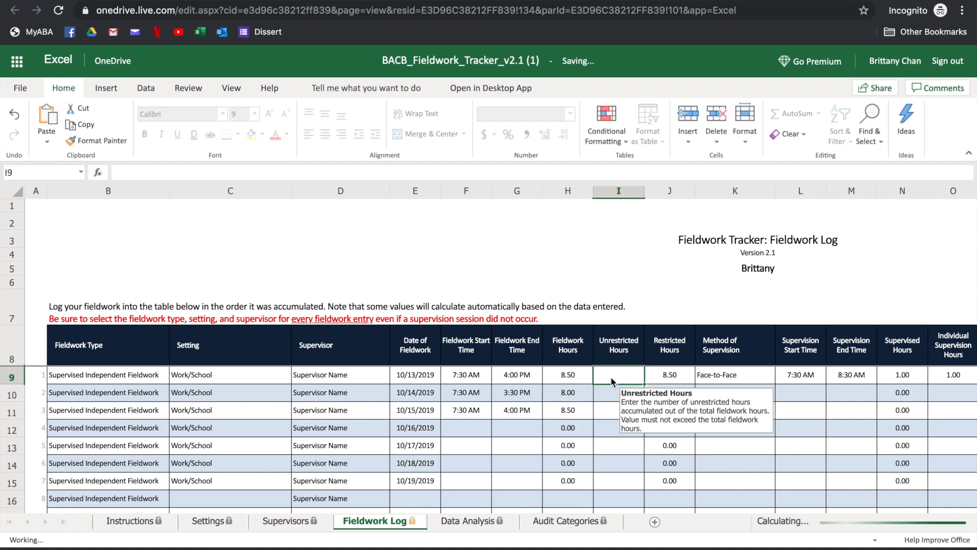
{"action": "type", "text": "4"}
{"action": "key", "text": "Return"}
{"action": "type", "text": "5"}
{"action": "key", "text": "Return"}
{"action": "type", "text": "3"}
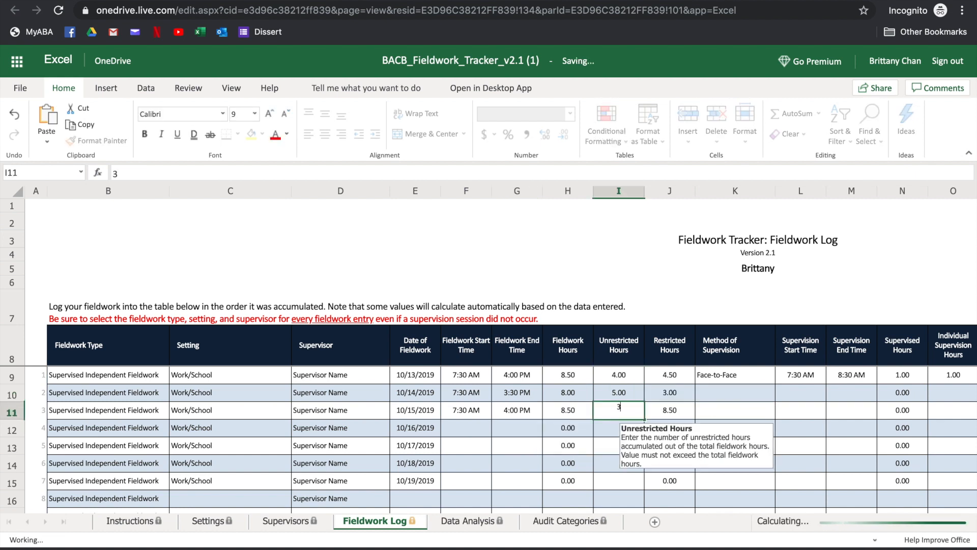
{"action": "key", "text": "Return"}
- Set the supervision method to No Supervision Session for 10/14 and 10/15
{"action": "left_click", "coordinate": [730, 396]}
{"action": "type", "text": "n"}
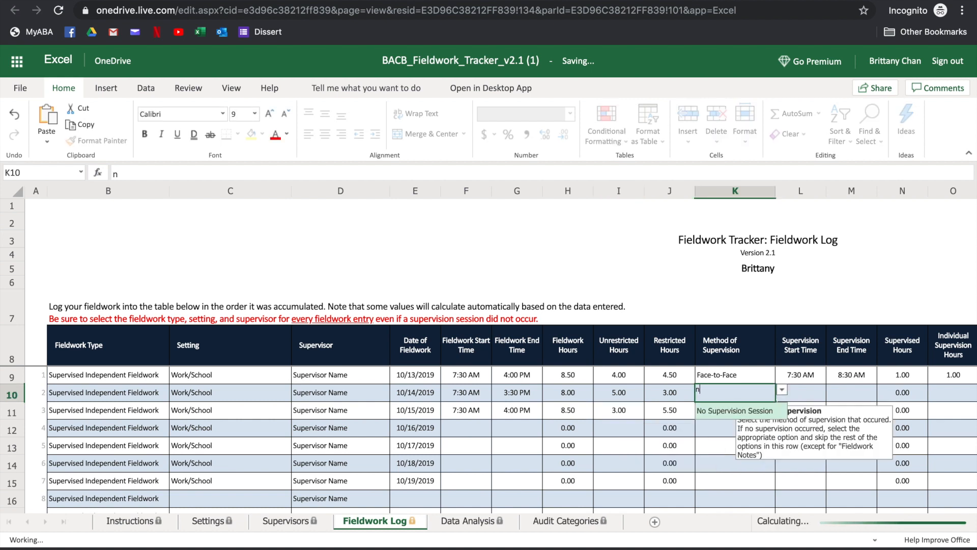
{"action": "left_click", "coordinate": [725, 414]}
{"action": "left_click", "coordinate": [724, 414]}
{"action": "type", "text": "no"}
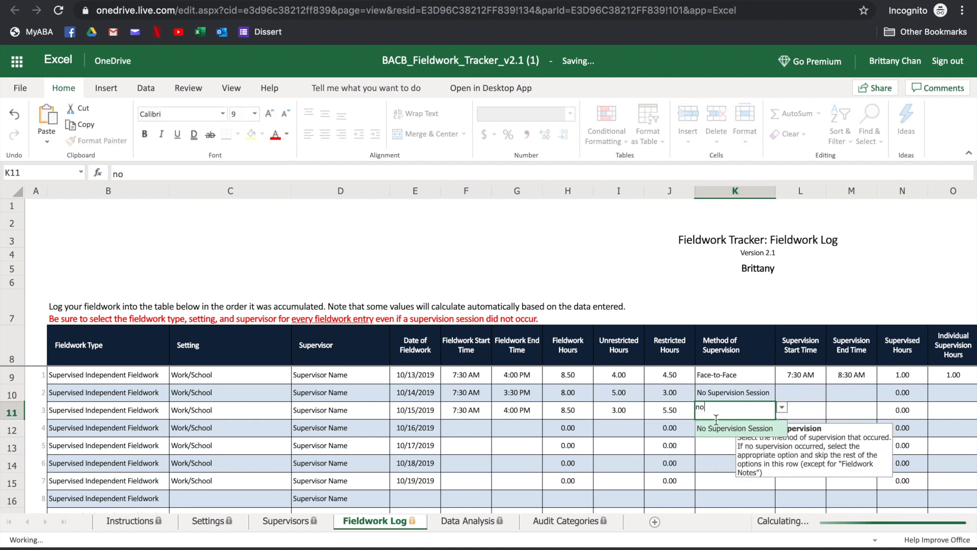
{"action": "left_click", "coordinate": [706, 433]}
{"action": "left_click", "coordinate": [502, 413]}
- Log 10/16 from 7:30 AM to 11:59 PM with 5 unrestricted hours and No Supervision Session
{"action": "left_click", "coordinate": [466, 428]}
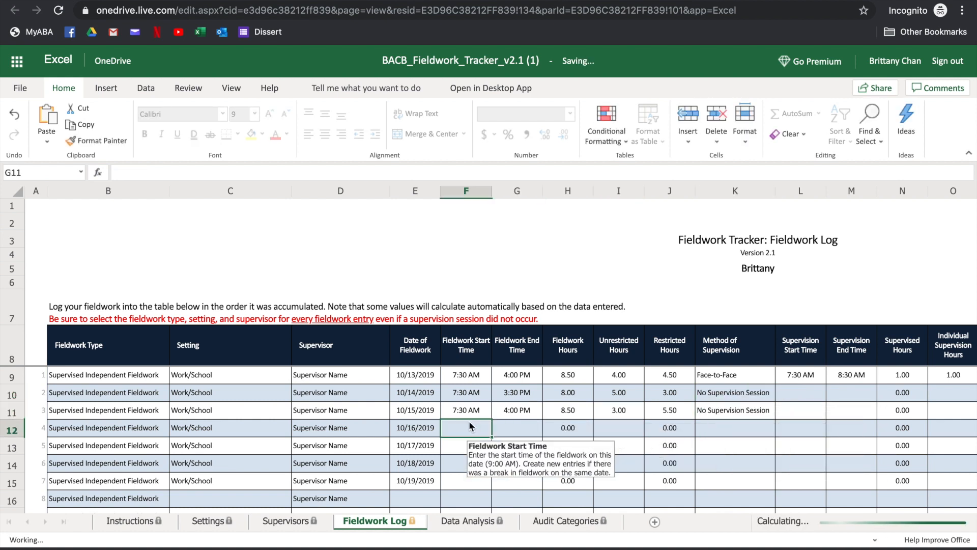
{"action": "type", "text": "7:30 AM"}
{"action": "key", "text": "Tab"}
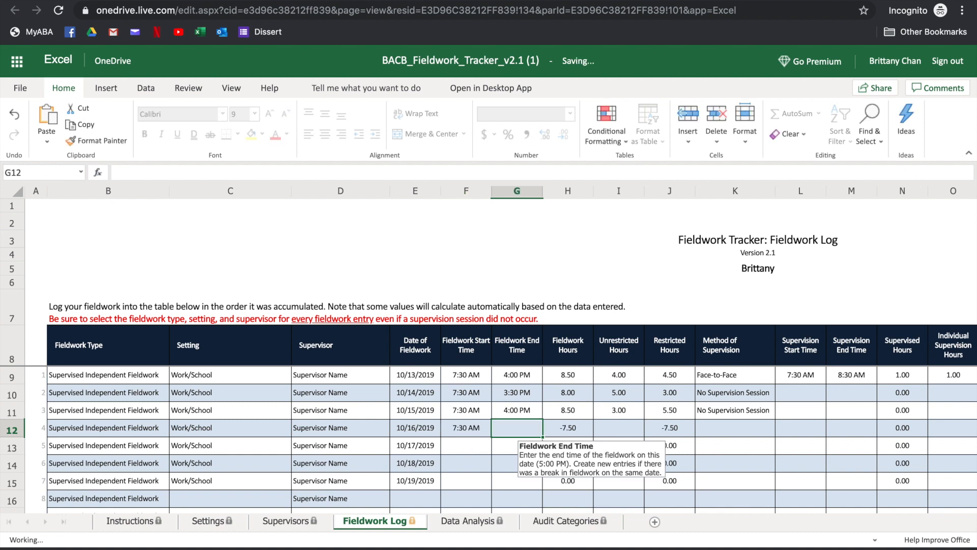
{"action": "type", "text": "12"}
{"action": "type", "text": ":59 PM"}
{"action": "key", "text": "Tab"}
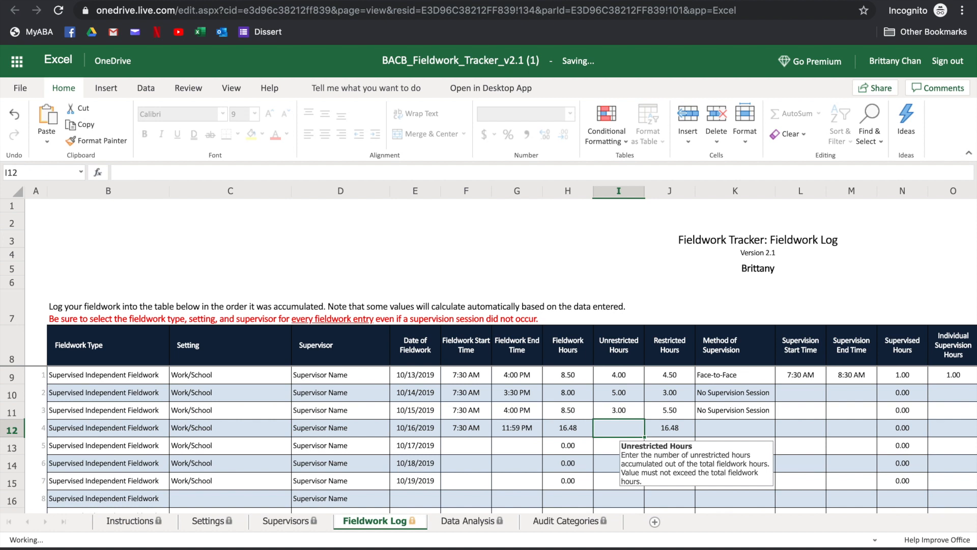
{"action": "type", "text": "5"}
{"action": "key", "text": "Tab"}
{"action": "type", "text": "no"}
{"action": "key", "text": "Return"}
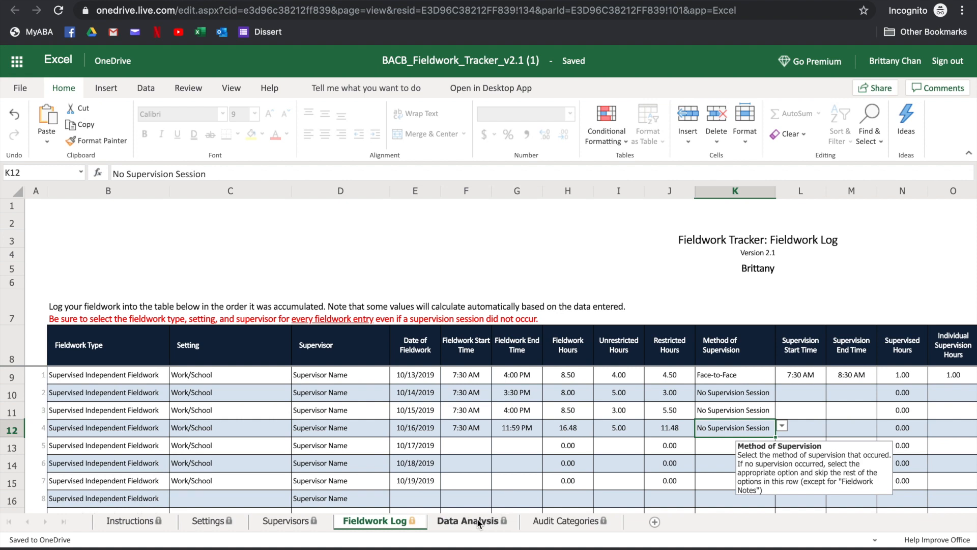
- Switch to the Data Analysis sheet to see October 2019 totals of 41.48 fieldwork hours
{"action": "left_click", "coordinate": [480, 523]}
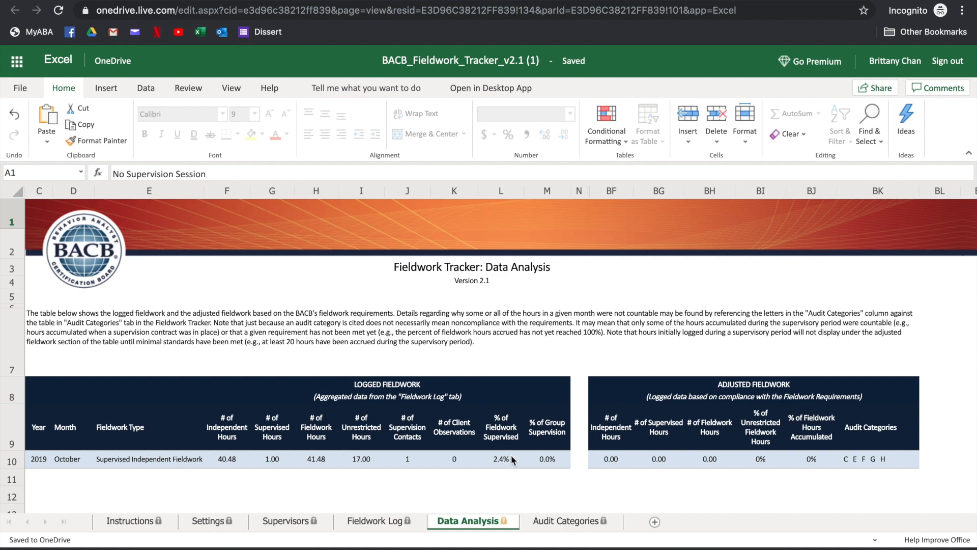
- Log the 10/17 entry from 7:30 AM to 11:59 PM with 15 unrestricted hours
{"action": "left_click", "coordinate": [386, 521]}
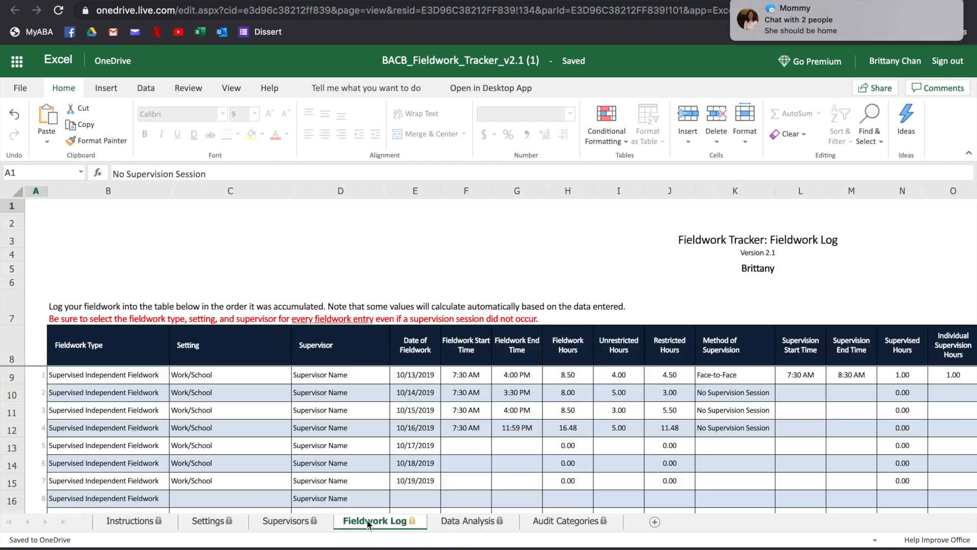
{"action": "scroll", "coordinate": [382, 464], "scroll_direction": "down", "scroll_amount": 1}
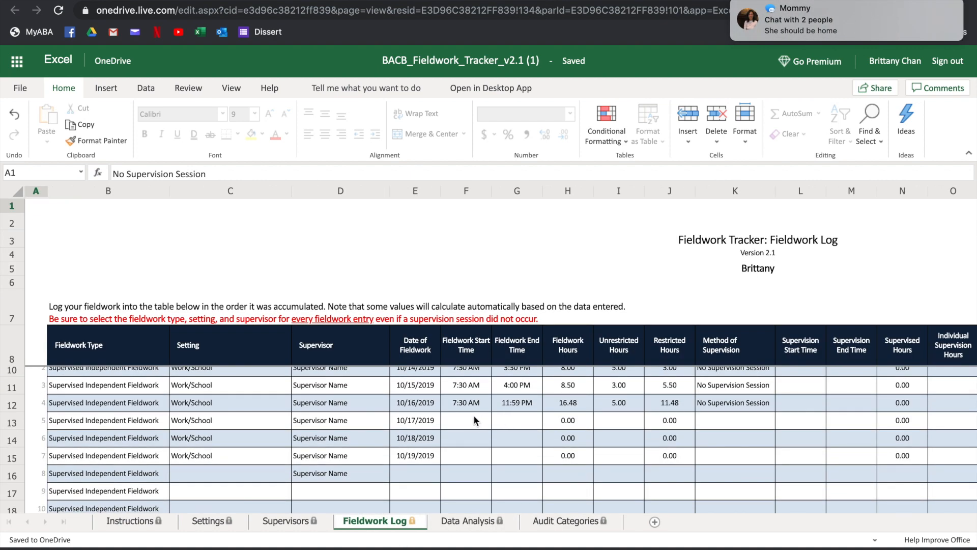
{"action": "left_click", "coordinate": [474, 420]}
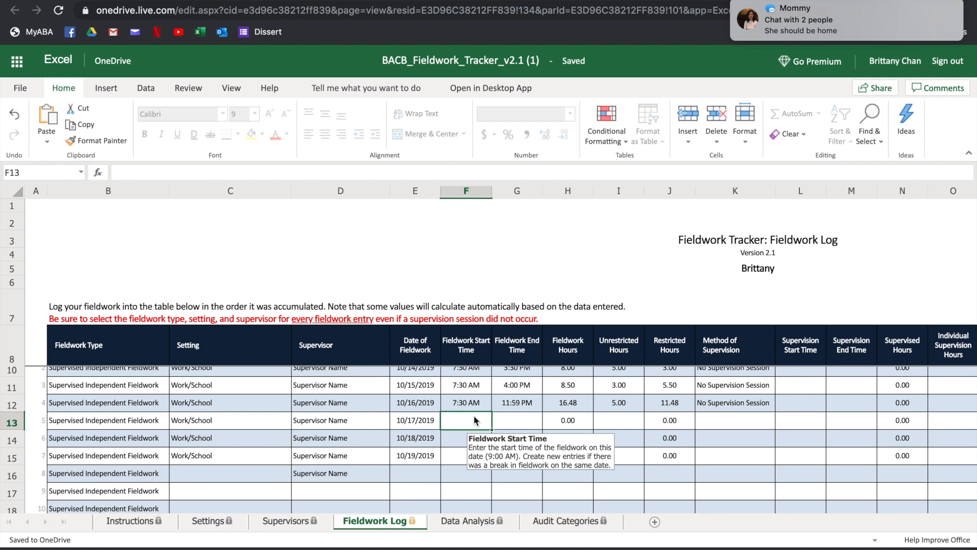
{"action": "type", "text": "7:30"}
{"action": "key", "text": "Tab"}
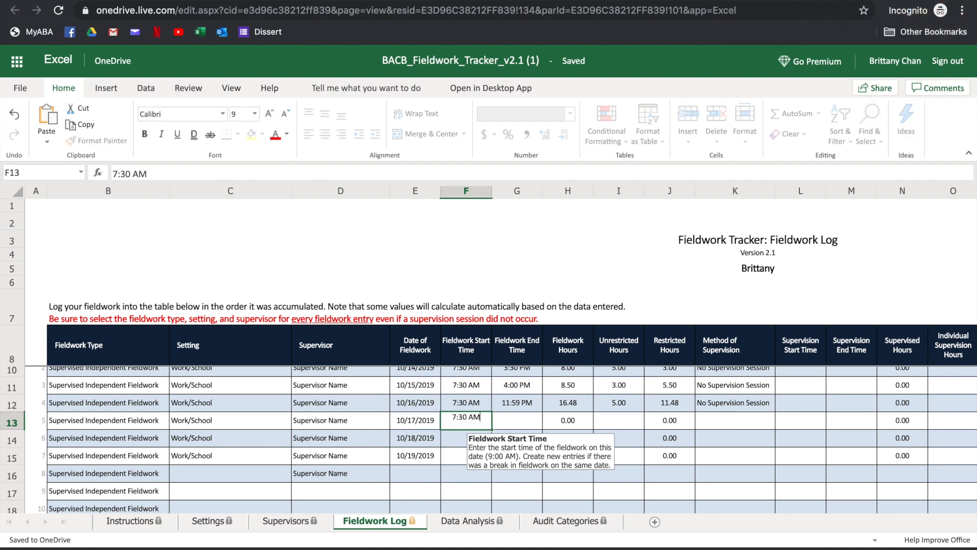
{"action": "type", "text": "11:59 PM"}
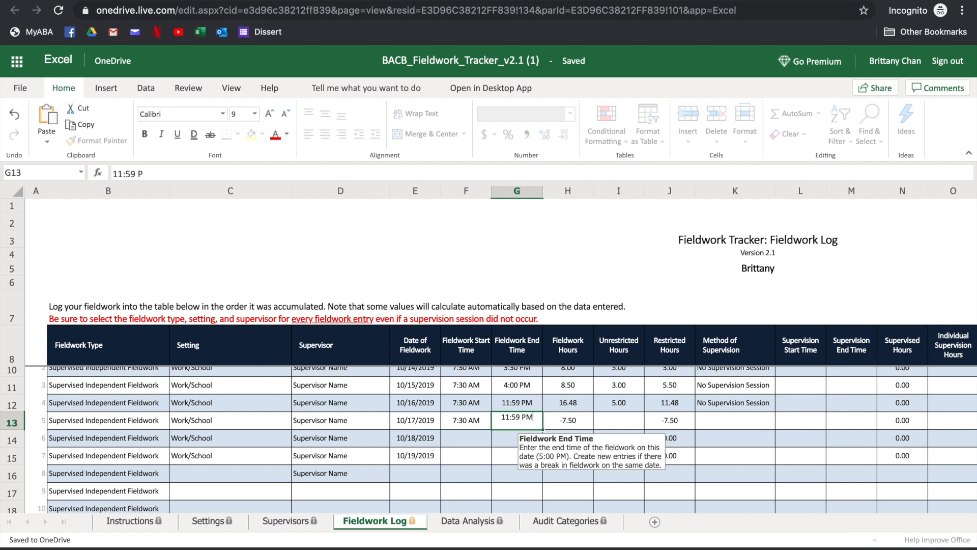
{"action": "key", "text": "Tab"}
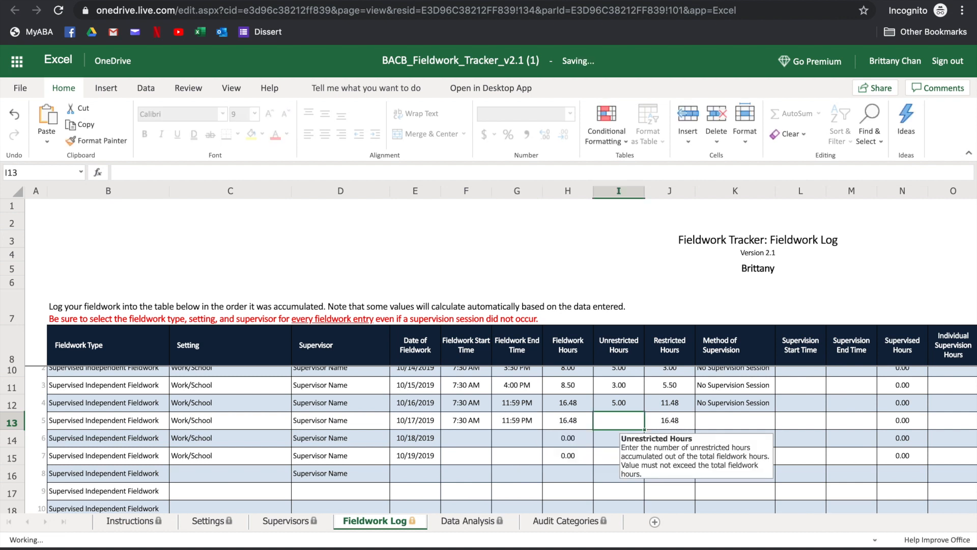
{"action": "type", "text": "15"}
{"action": "key", "text": "Tab"}
- Record Face-to-Face supervision 7:30–10:30 AM with 2 individual hours, then view Data Analysis
{"action": "type", "text": "Face-to-Face"}
{"action": "key", "text": "Tab"}
{"action": "type", "text": "7:30 AM"}
{"action": "key", "text": "Tab"}
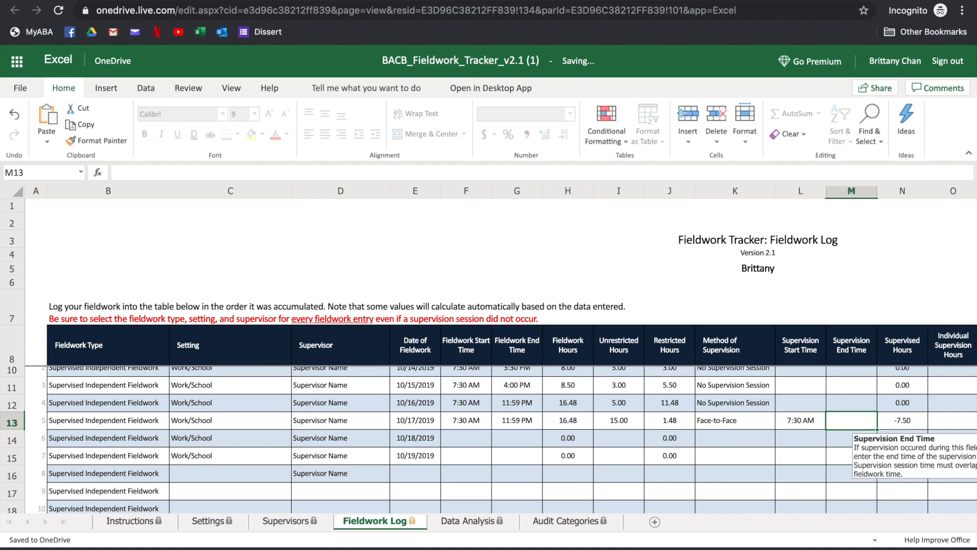
{"action": "type", "text": "10:\"30"}
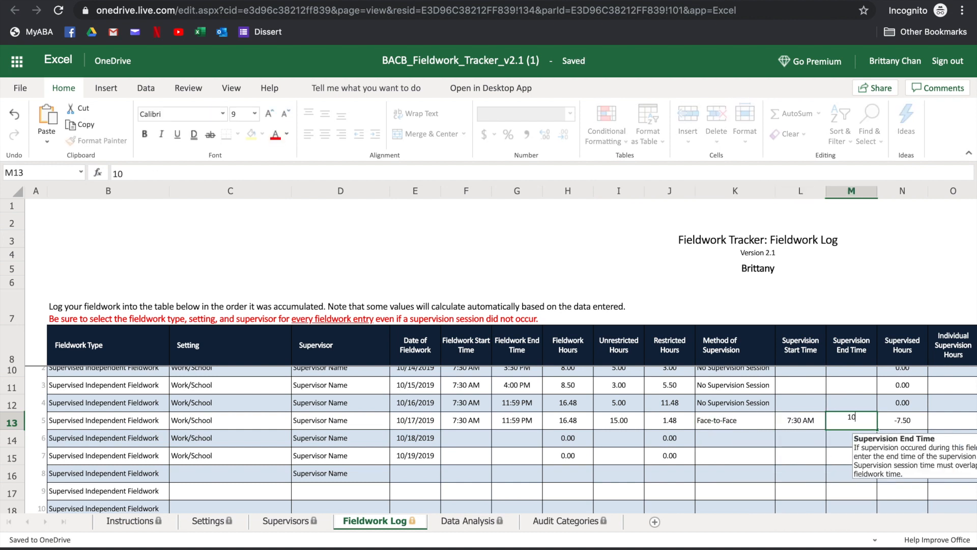
{"action": "key", "text": "BackSpace"}
{"action": "key", "text": "BackSpace"}
{"action": "key", "text": "BackSpace"}
{"action": "type", "text": "30 AM"}
{"action": "key", "text": "Tab"}
{"action": "type", "text": "3"}
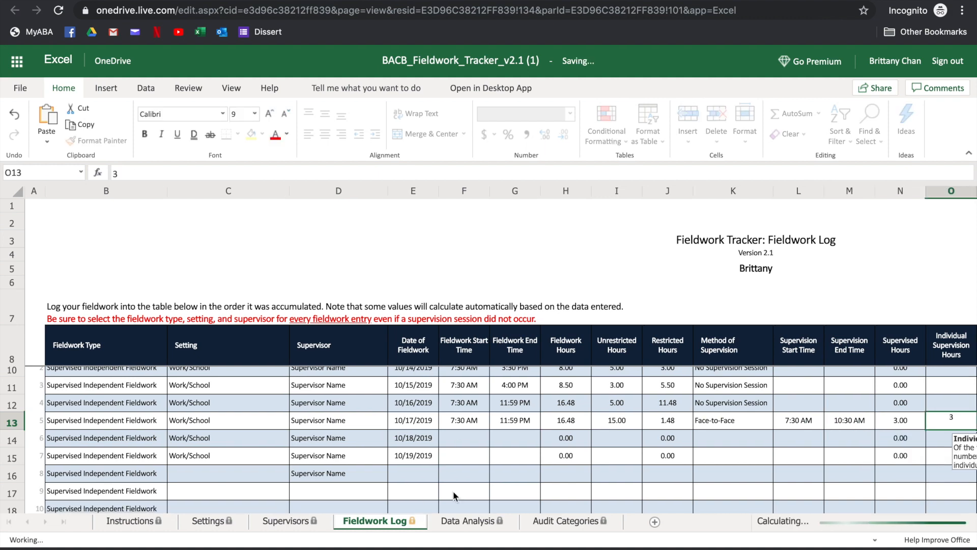
{"action": "scroll", "coordinate": [734, 448], "scroll_direction": "right", "scroll_amount": 3}
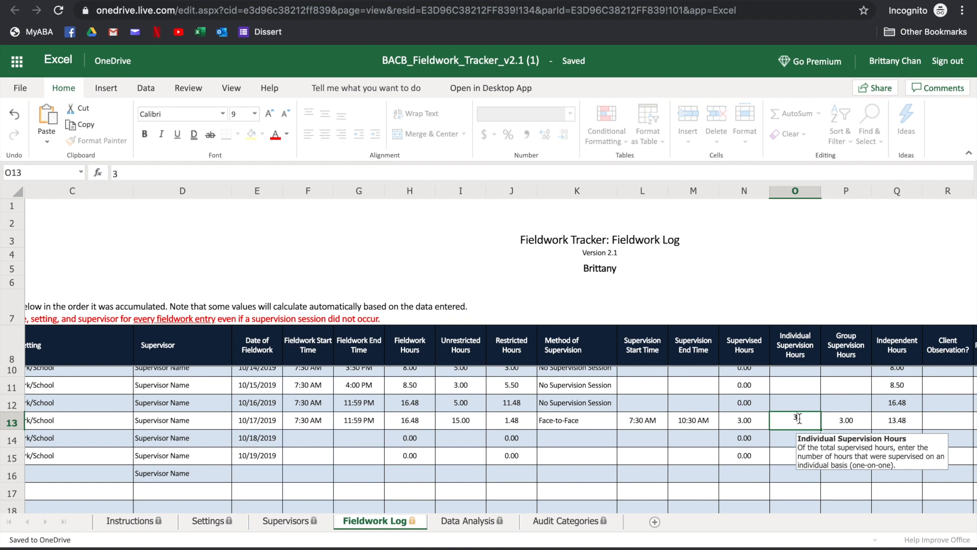
{"action": "key", "text": "Return"}
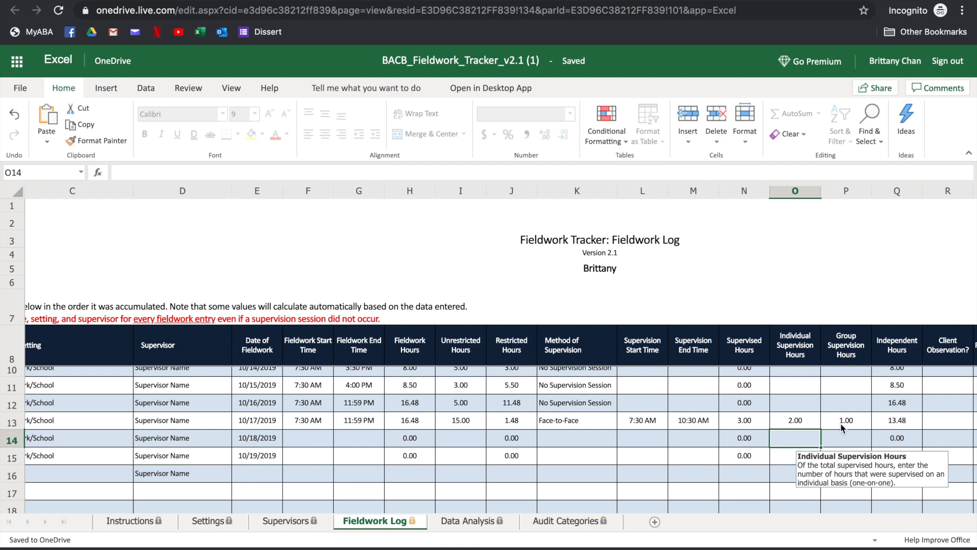
{"action": "left_click", "coordinate": [459, 524]}
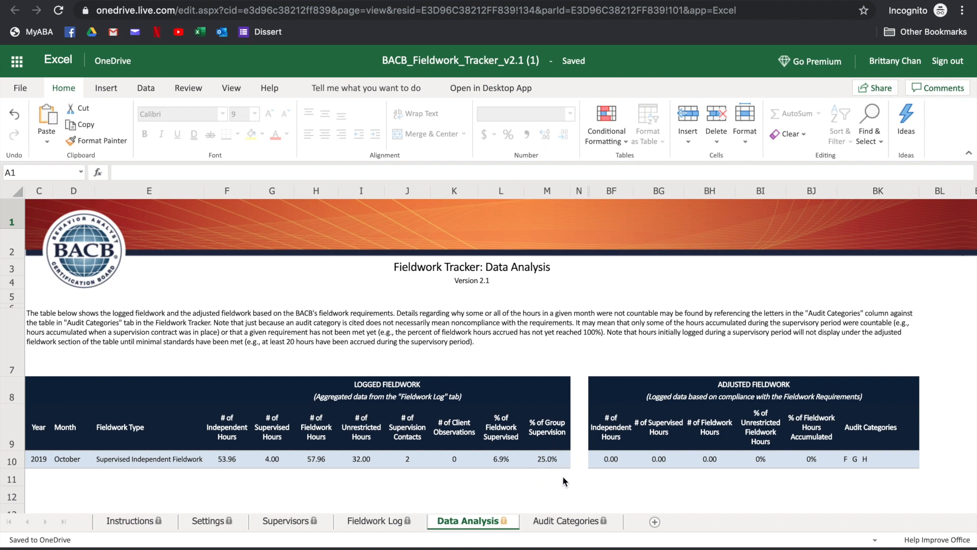
- Review the recalculated October 2019 row: 53.96 independent, 4.00 supervised, 57.96 total hours
{"action": "mouse_move", "coordinate": [563, 1]}
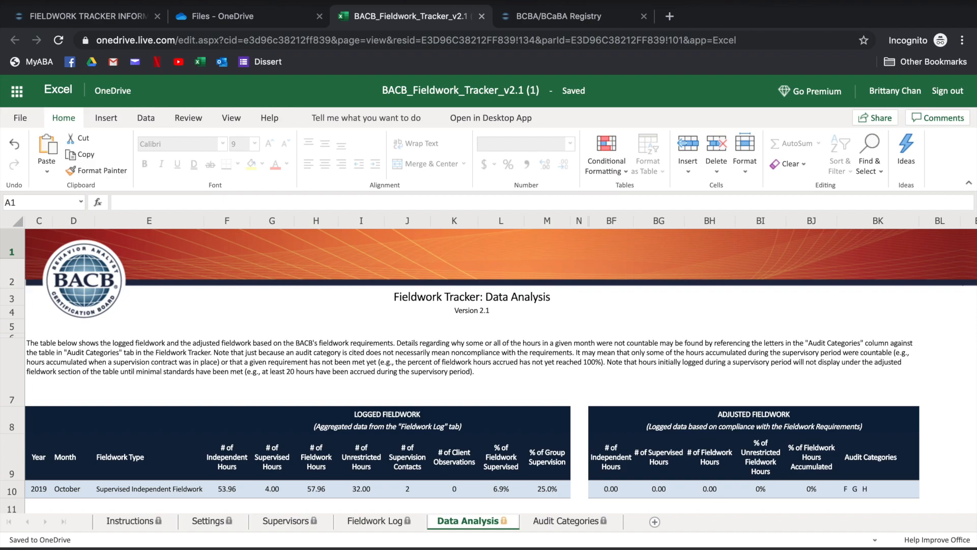
- Search 'BACB experience form' in Incognito and expand BACB.com's Current Experience Documents list
{"action": "key", "text": "super+t"}
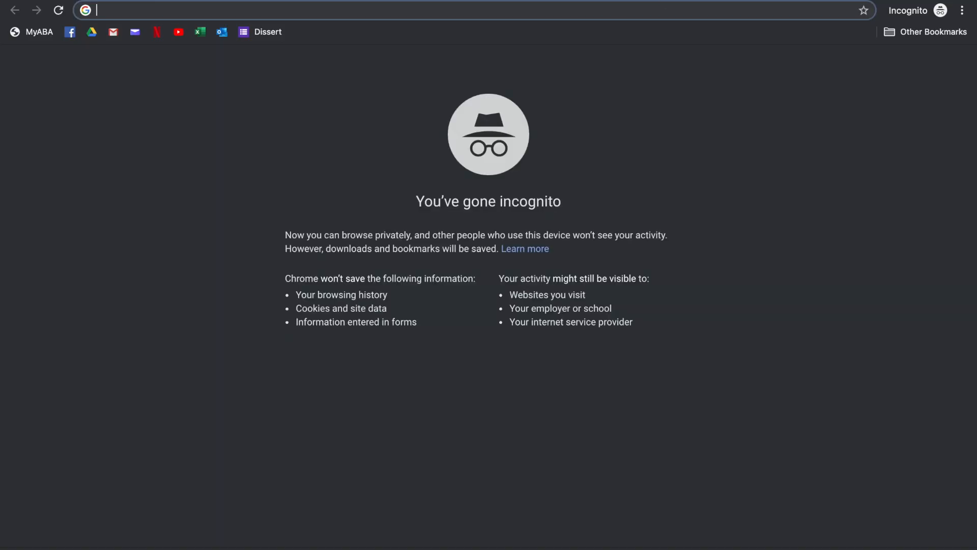
{"action": "type", "text": "BACB"}
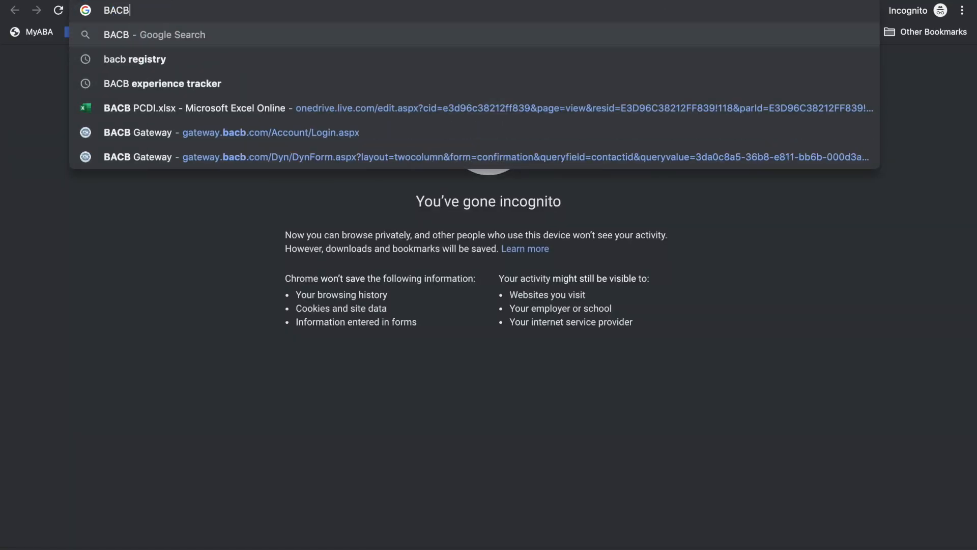
{"action": "type", "text": " e"}
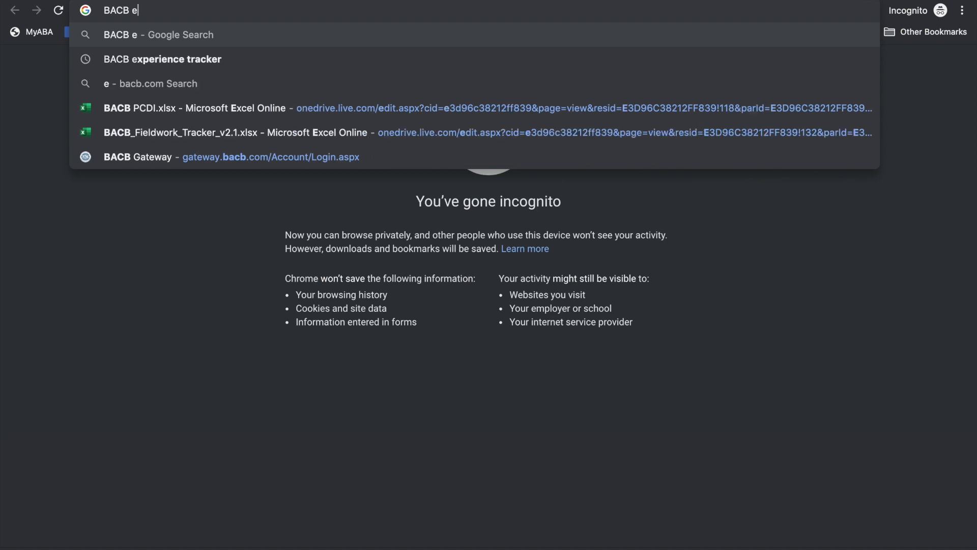
{"action": "type", "text": "xperience form"}
{"action": "key", "text": "Return"}
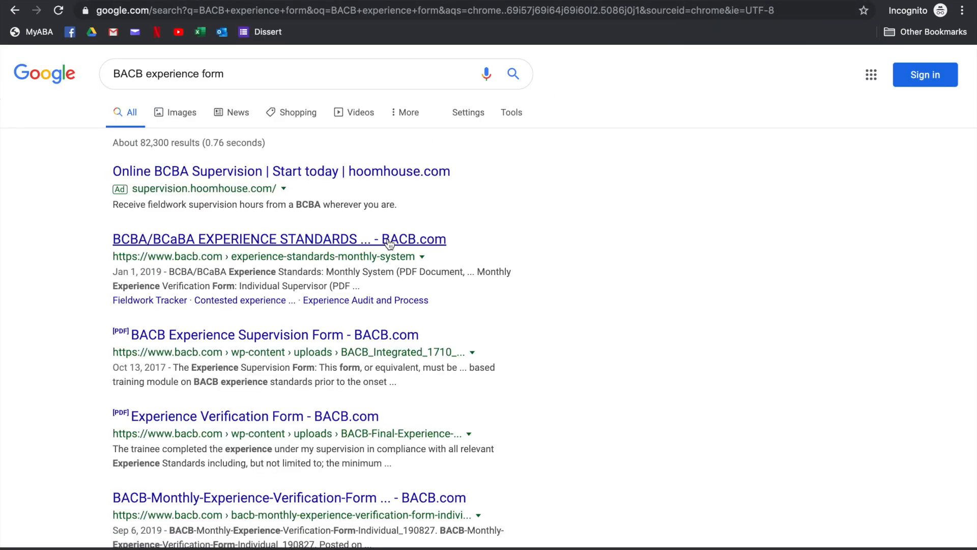
{"action": "left_click", "coordinate": [389, 244]}
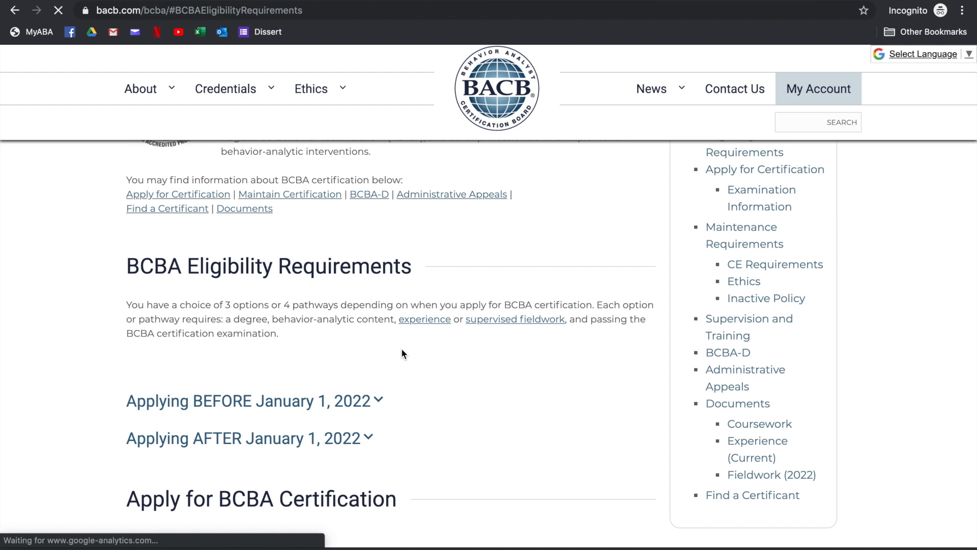
{"action": "left_click", "coordinate": [409, 321]}
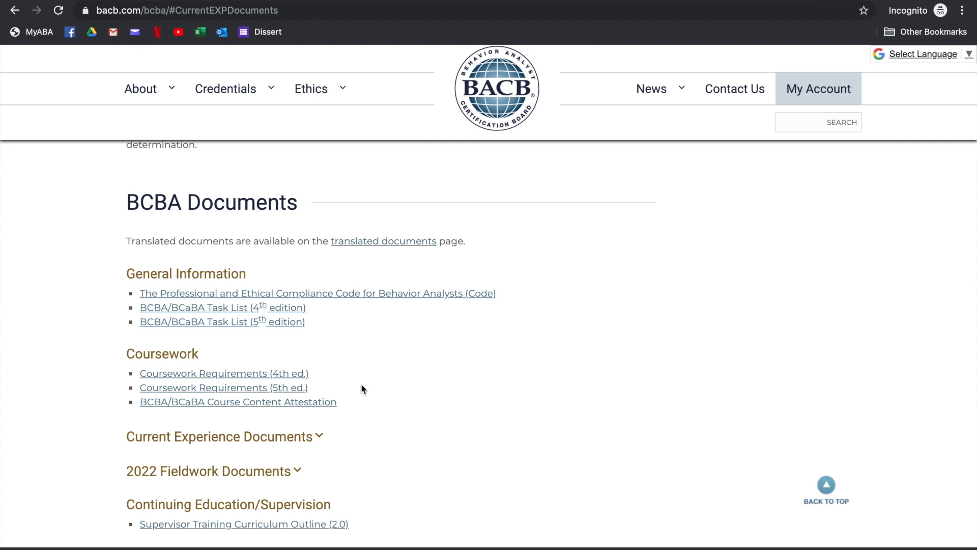
{"action": "left_click", "coordinate": [314, 438]}
{"action": "scroll", "coordinate": [312, 441], "scroll_direction": "down", "scroll_amount": 1}
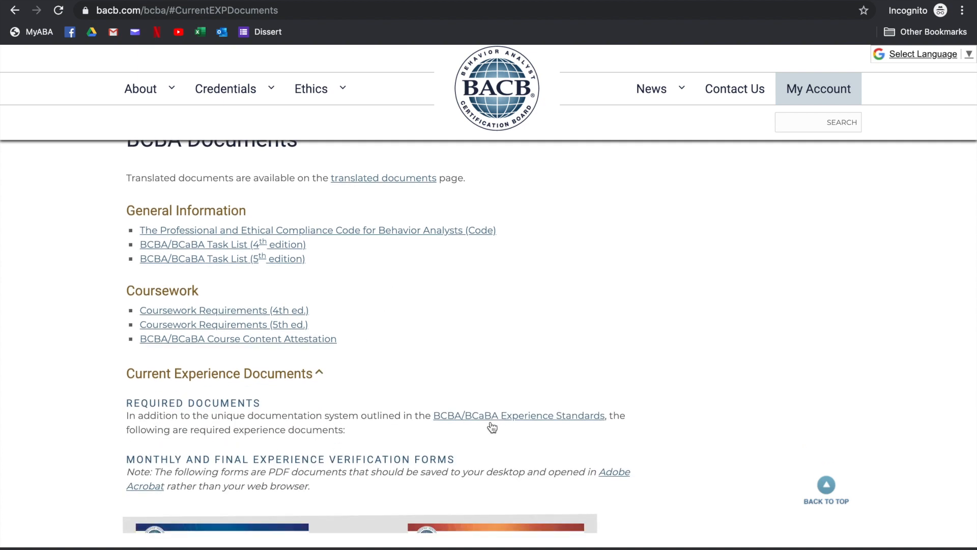
{"action": "scroll", "coordinate": [493, 428], "scroll_direction": "down", "scroll_amount": 7}
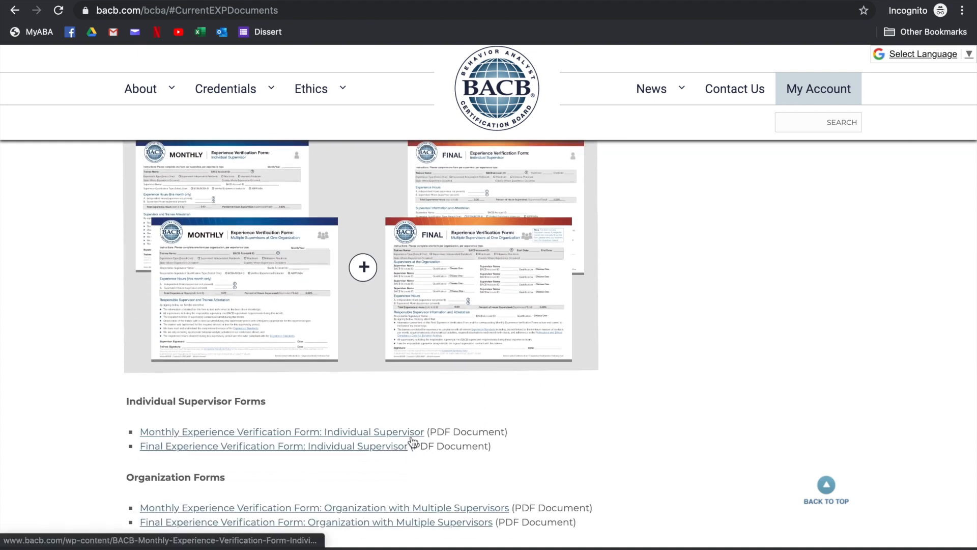
- Open the monthly verification PDF, enter the trainee's name and 09/2019, and tick Supervised Independent Fieldwork
{"action": "left_click", "coordinate": [416, 438]}
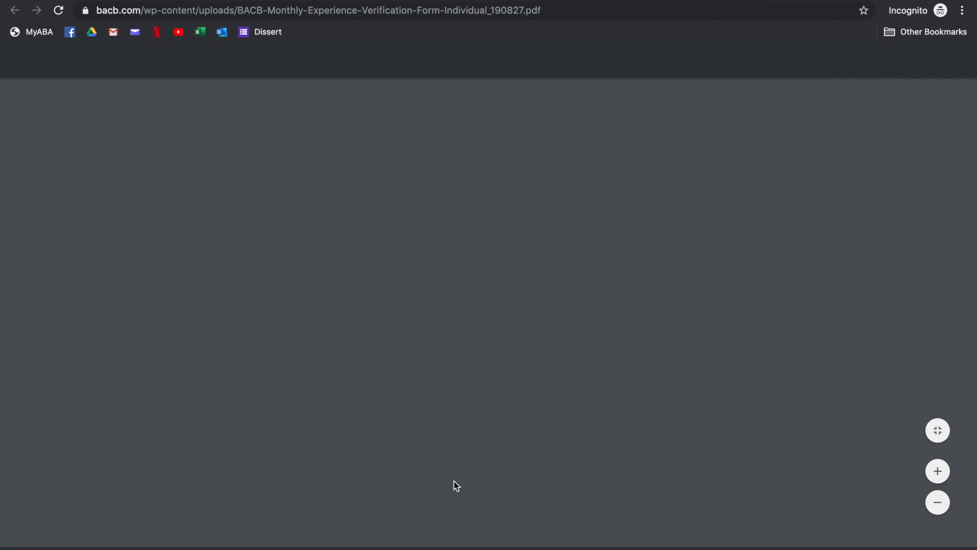
{"action": "scroll", "coordinate": [453, 480], "scroll_direction": "down", "scroll_amount": 1}
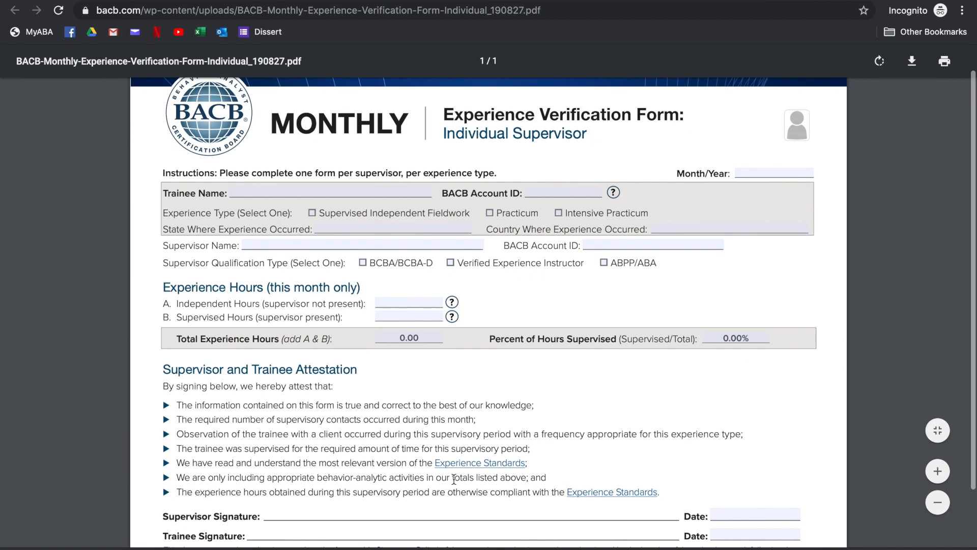
{"action": "left_click", "coordinate": [753, 174]}
{"action": "type", "text": "September 2019"}
{"action": "left_click", "coordinate": [259, 197]}
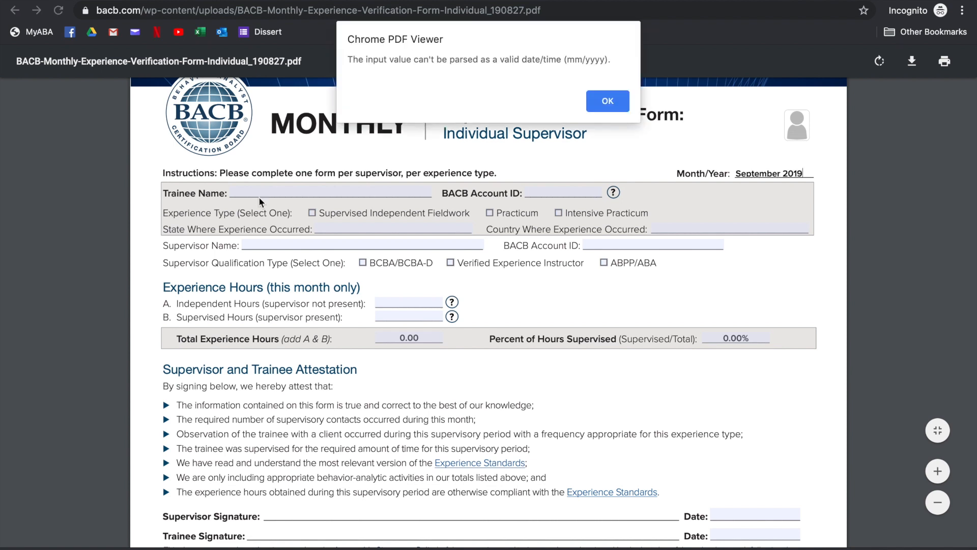
{"action": "left_click", "coordinate": [613, 98]}
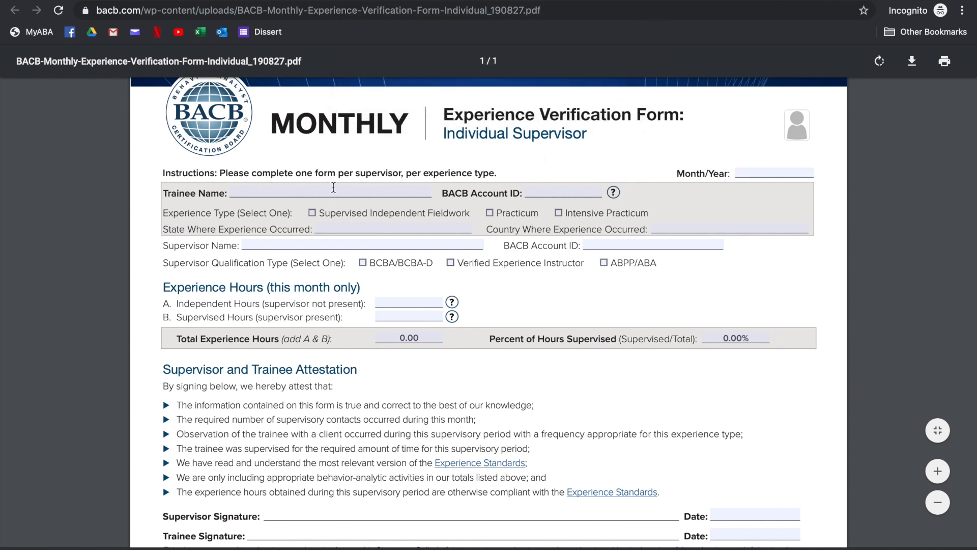
{"action": "type", "text": "Brittany"}
{"action": "left_click", "coordinate": [740, 173]}
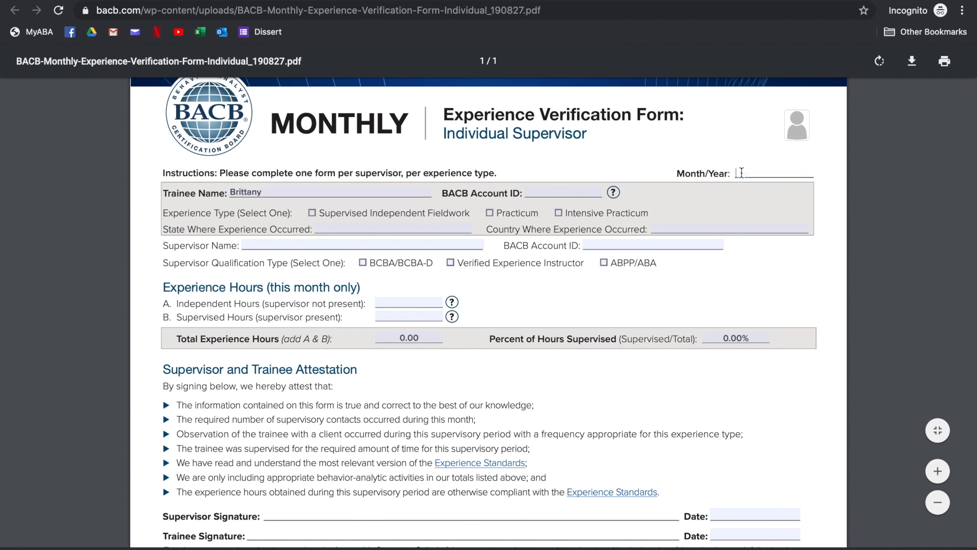
{"action": "type", "text": "9/2019"}
{"action": "left_click", "coordinate": [312, 213]}
- Fill in New Jersey, USA and the supervisor's name, and mark the supervisor as BCBA/BCBA-D
{"action": "left_click", "coordinate": [333, 229]}
{"action": "type", "text": "New Jersey"}
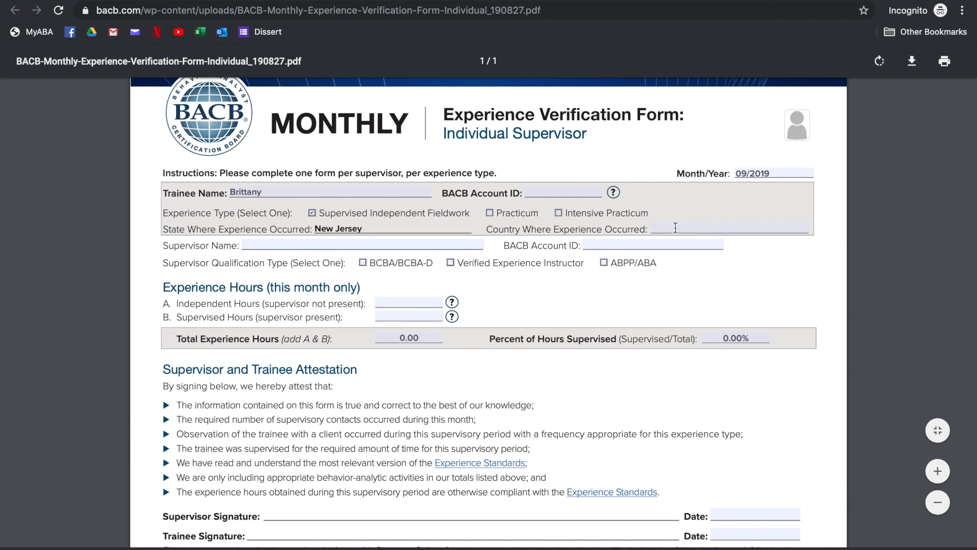
{"action": "left_click", "coordinate": [676, 227]}
{"action": "type", "text": "USA"}
{"action": "left_click", "coordinate": [446, 243]}
{"action": "type", "text": "NAME"}
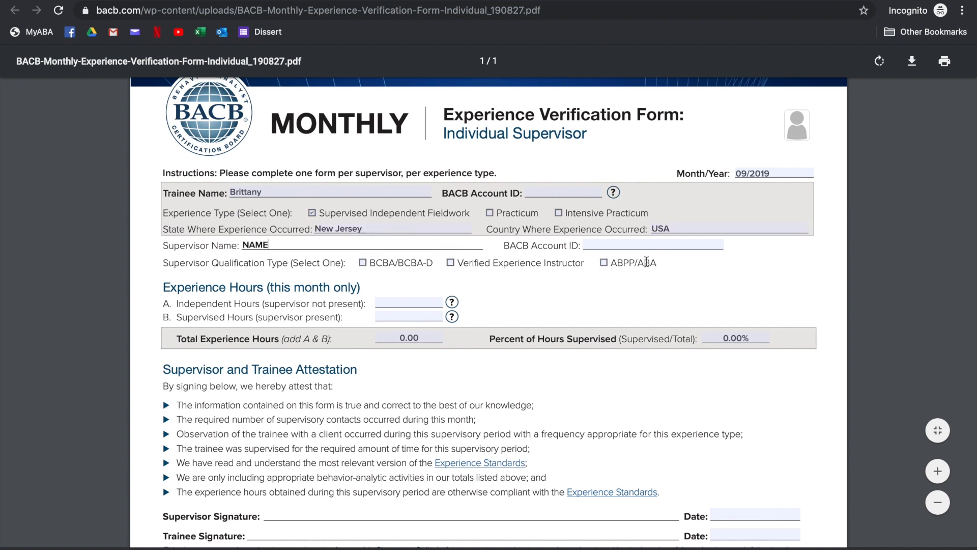
{"action": "left_click", "coordinate": [362, 263]}
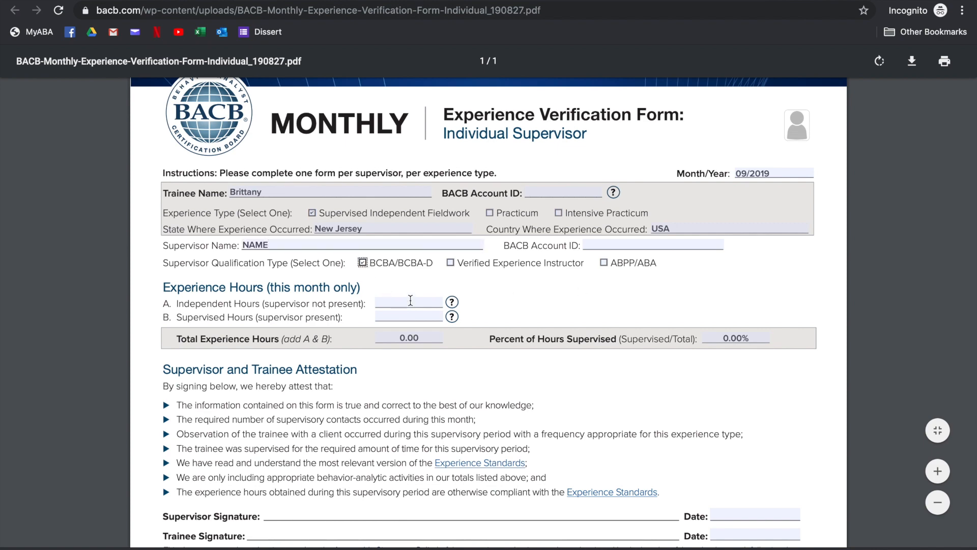
{"action": "left_click", "coordinate": [362, 1]}
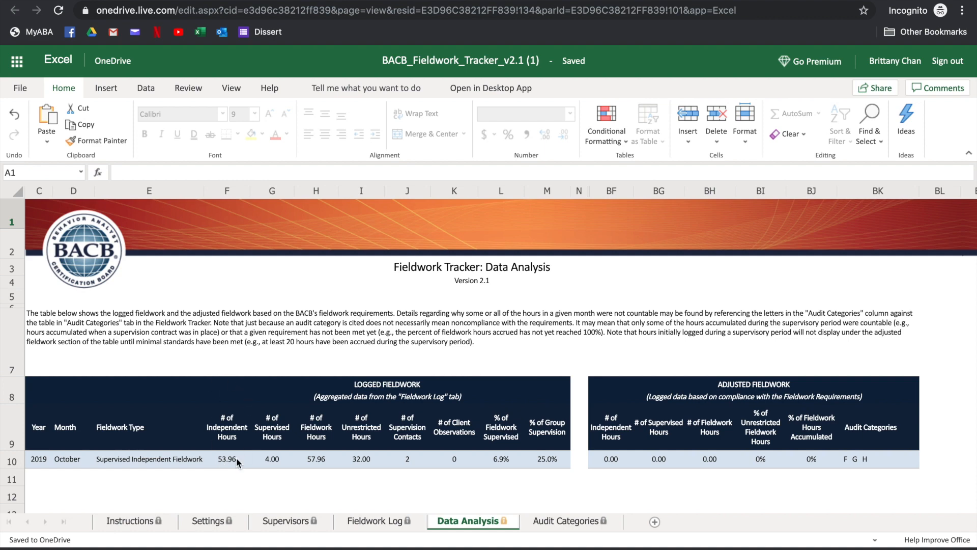
- Enter 53.96 in the verification form's Independent Hours field
{"action": "left_click", "coordinate": [769, 1]}
{"action": "left_click", "coordinate": [764, 1]}
{"action": "left_click", "coordinate": [400, 303]}
{"action": "type", "text": "53.96"}
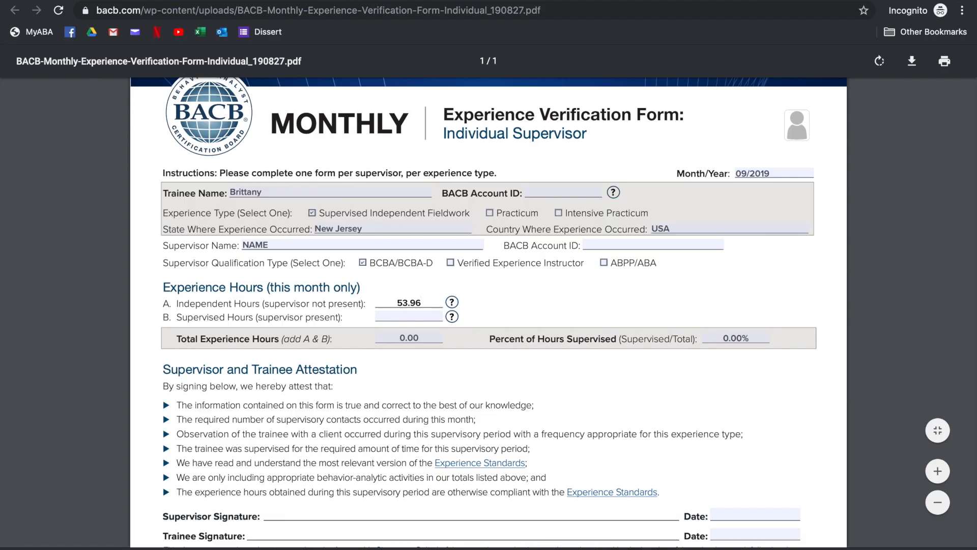
- Check the tracker's supervised total and enter 4 supervised hours, so the form totals 57.96 hours at 6.90% supervised
{"action": "left_click", "coordinate": [285, 1]}
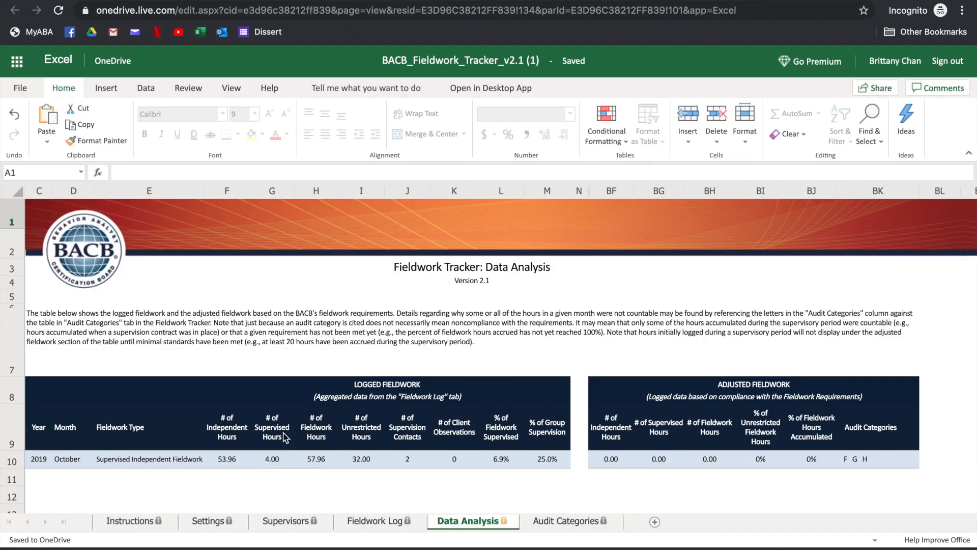
{"action": "left_click", "coordinate": [737, 1]}
{"action": "left_click", "coordinate": [402, 315]}
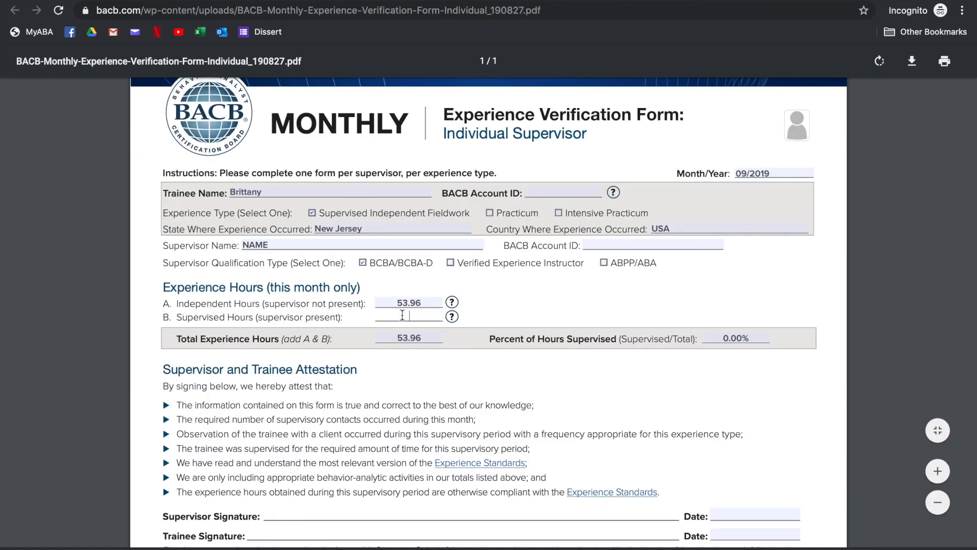
{"action": "type", "text": "4"}
{"action": "left_click", "coordinate": [518, 383]}
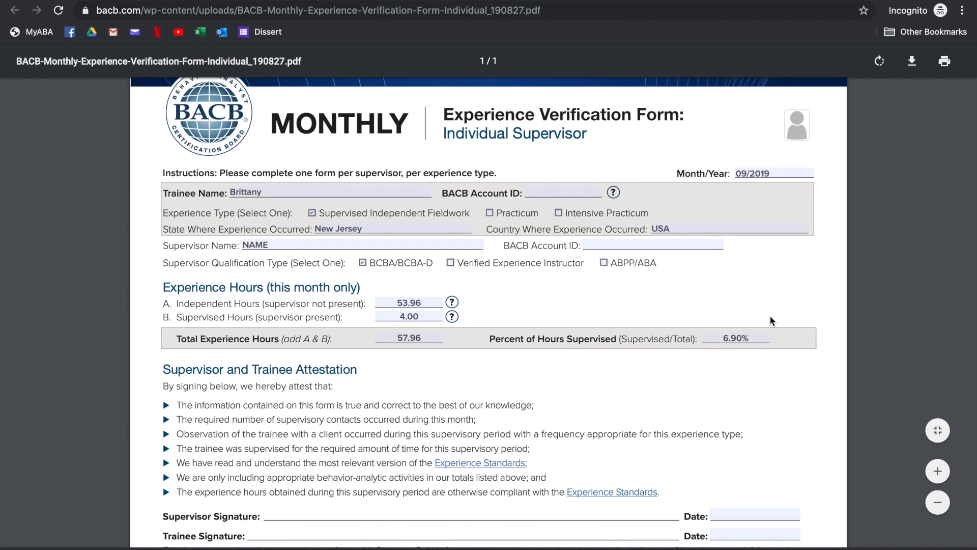
{"action": "scroll", "coordinate": [717, 418], "scroll_direction": "down", "scroll_amount": 2}
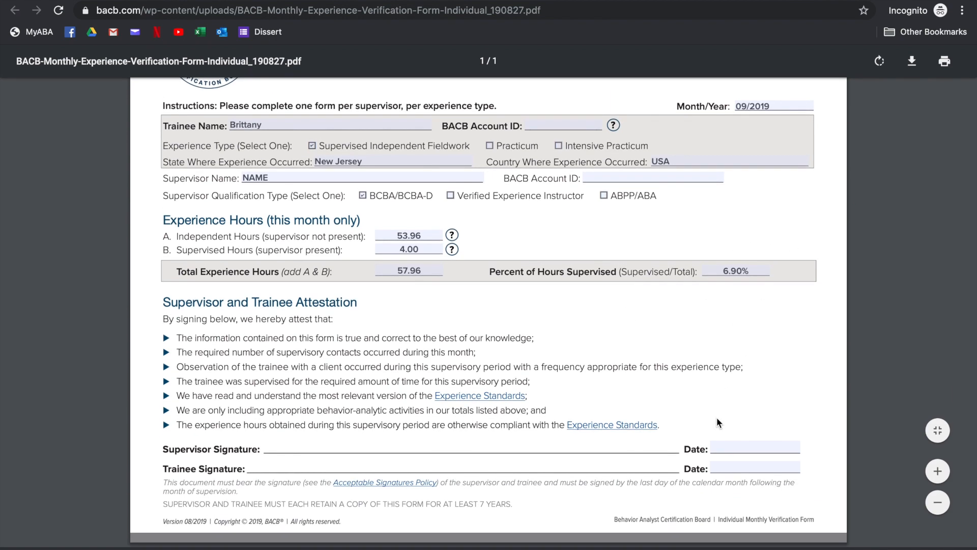